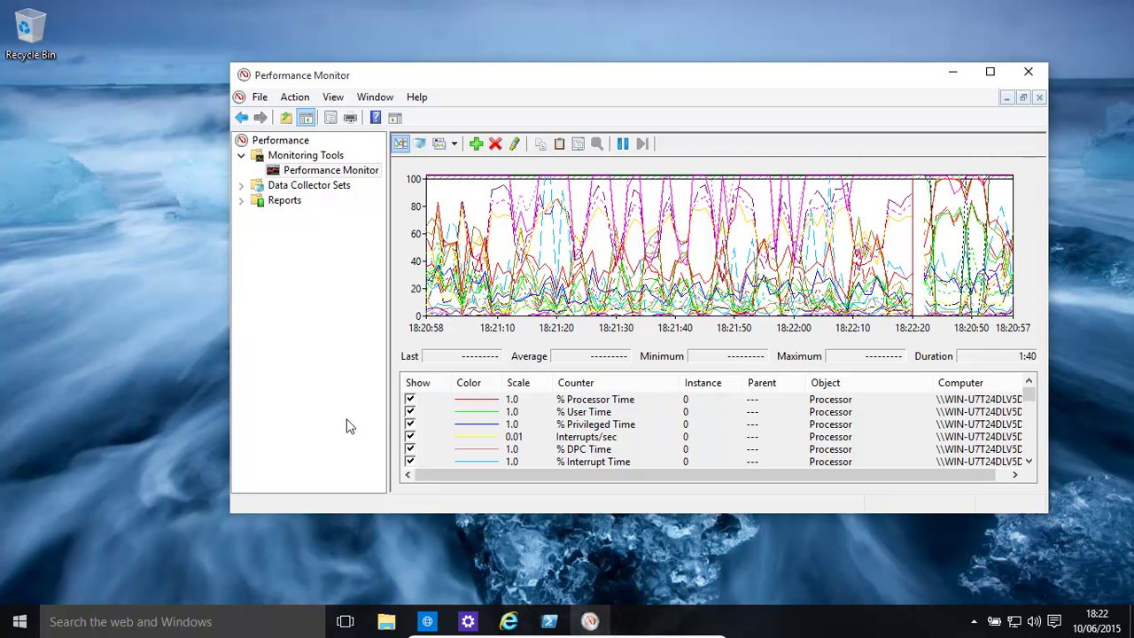
# Search Windows for perfmon.exe to bring up its run command, then dismiss the results without launching it.
pyautogui.click(20, 629)
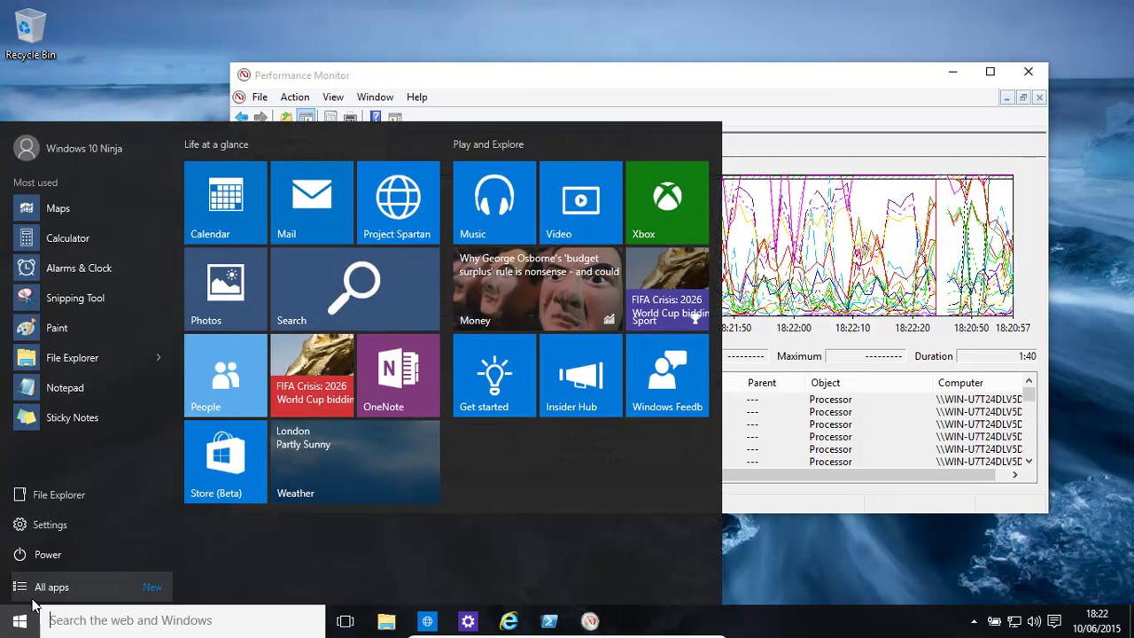
pyautogui.write('per')
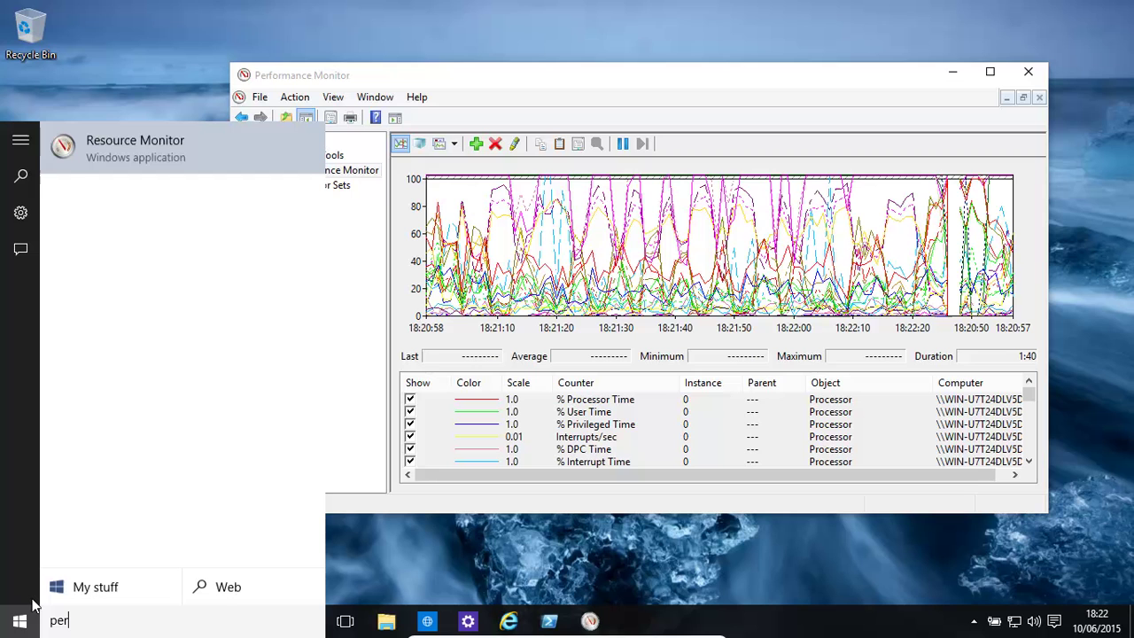
pyautogui.write('fmon.exe')
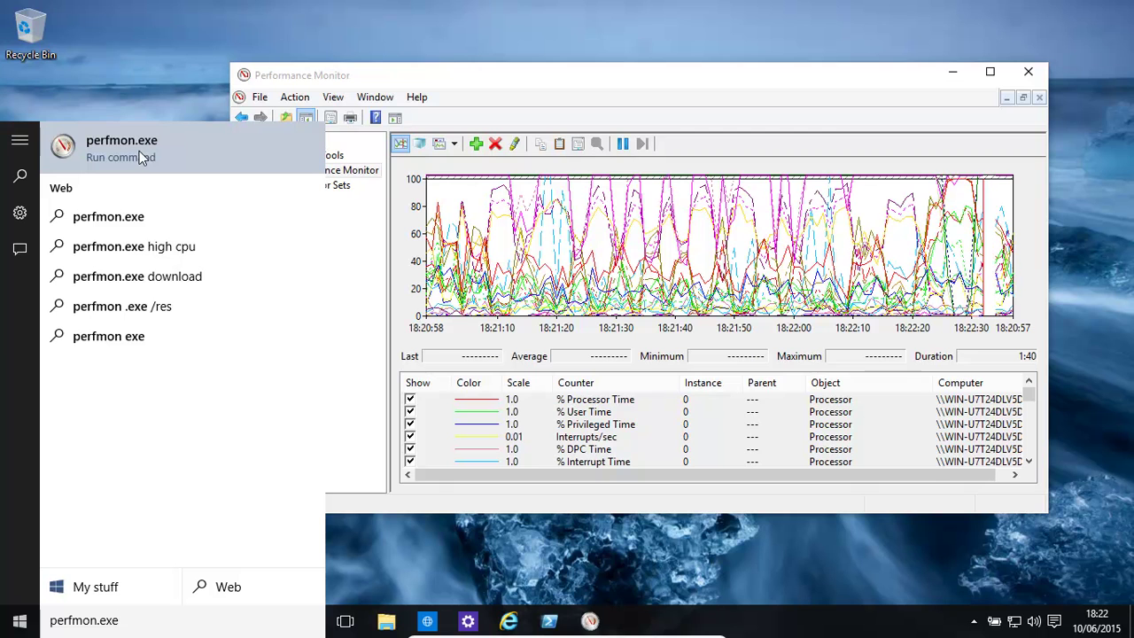
pyautogui.click(539, 78)
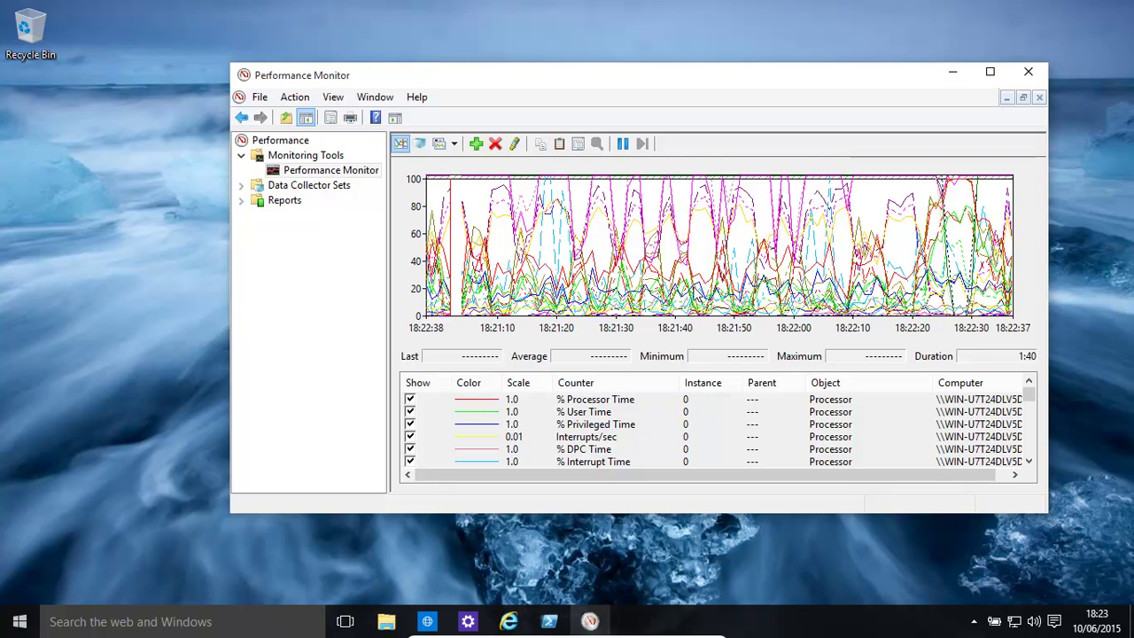
pyautogui.moveTo(698, 294)
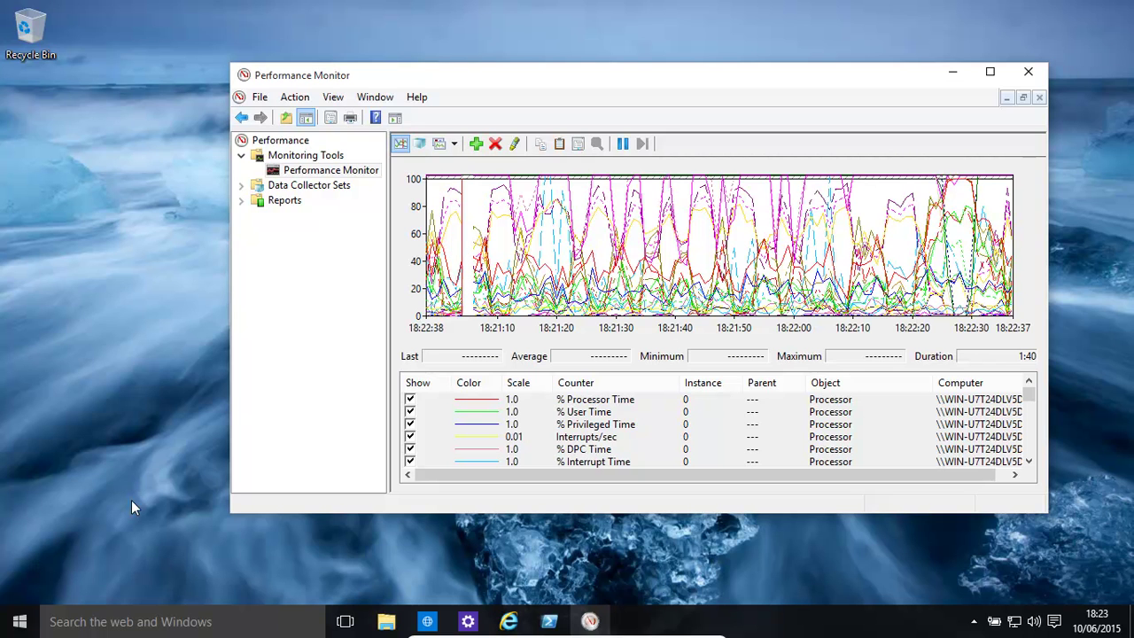
# Look up the run command perfmon.exe /sysmon_wmi in the Windows search, then dismiss the search without launching it.
pyautogui.click(20, 624)
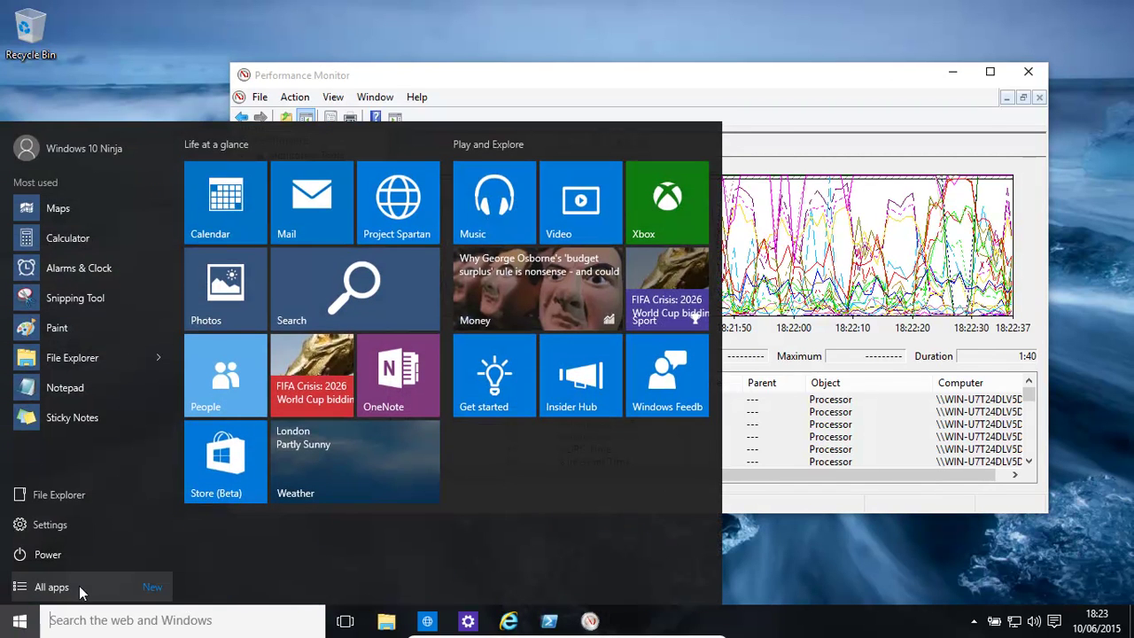
pyautogui.write('per')
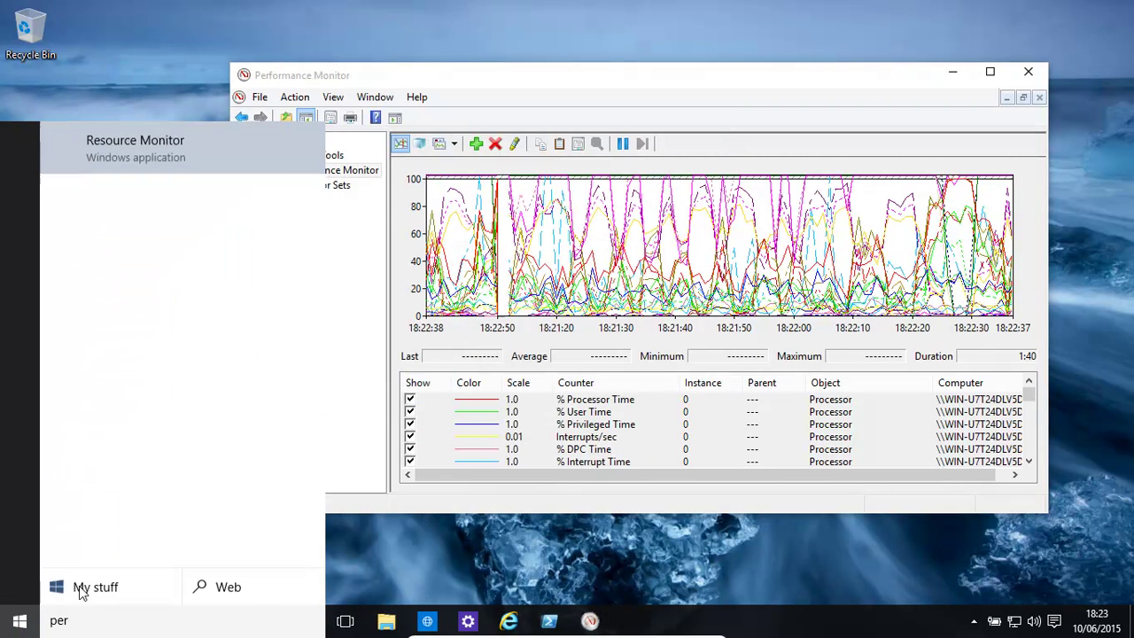
pyautogui.write('fmon')
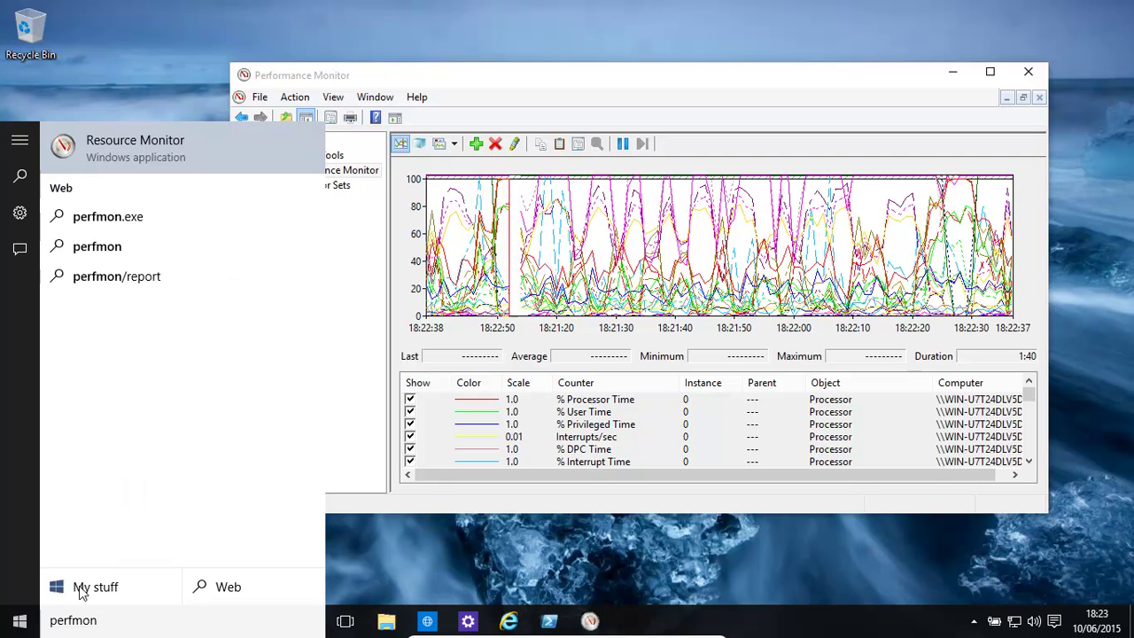
pyautogui.write('.exe ')
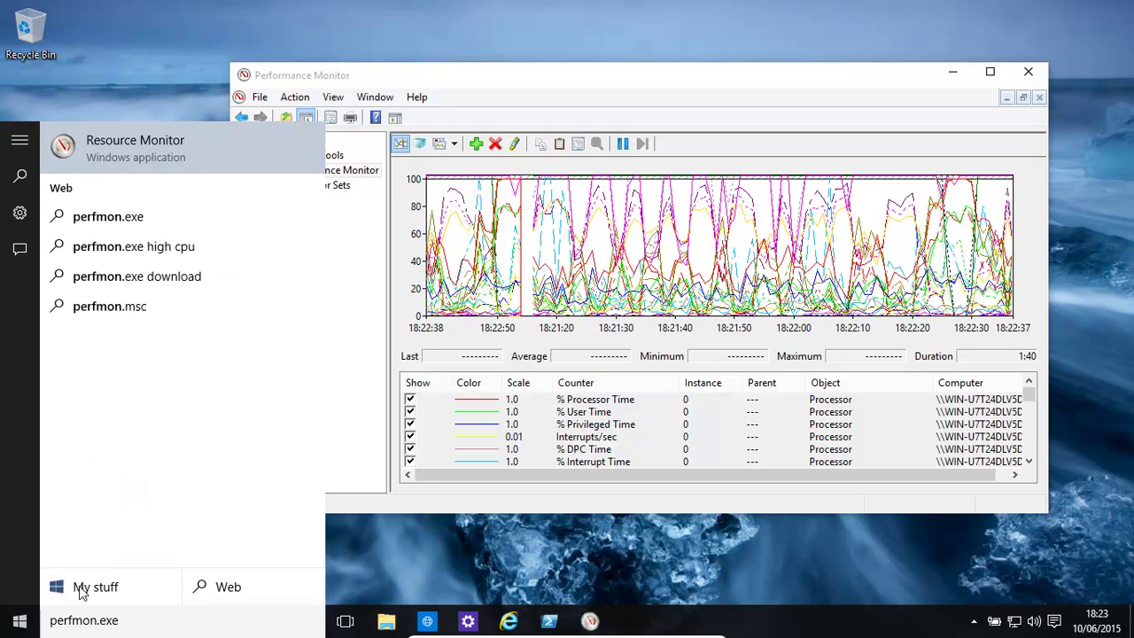
pyautogui.write('/')
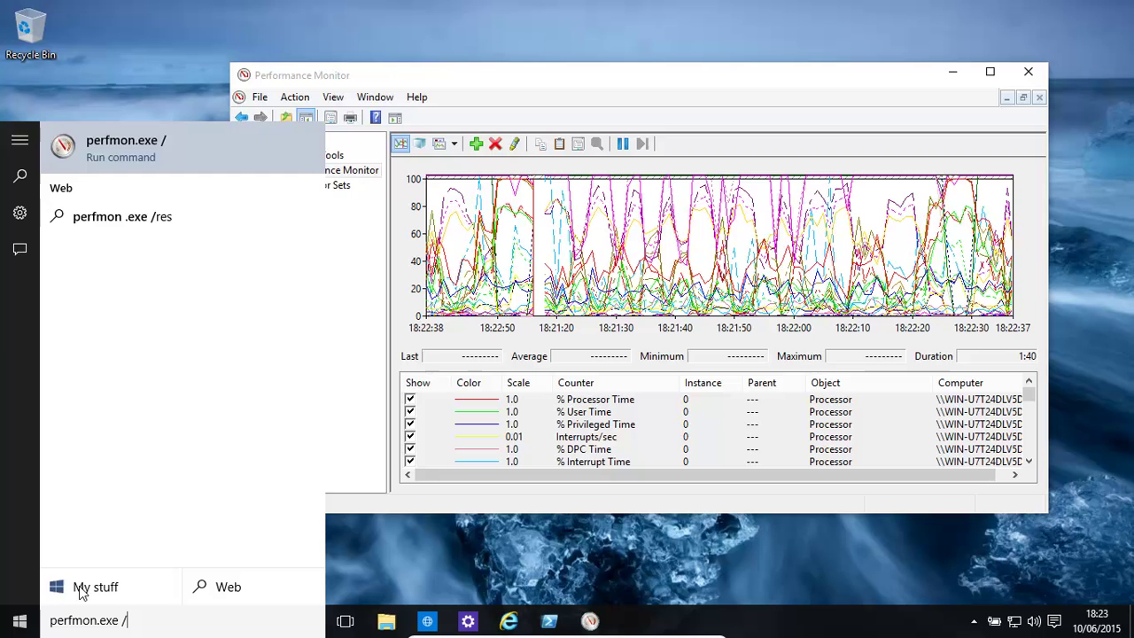
pyautogui.write('sys')
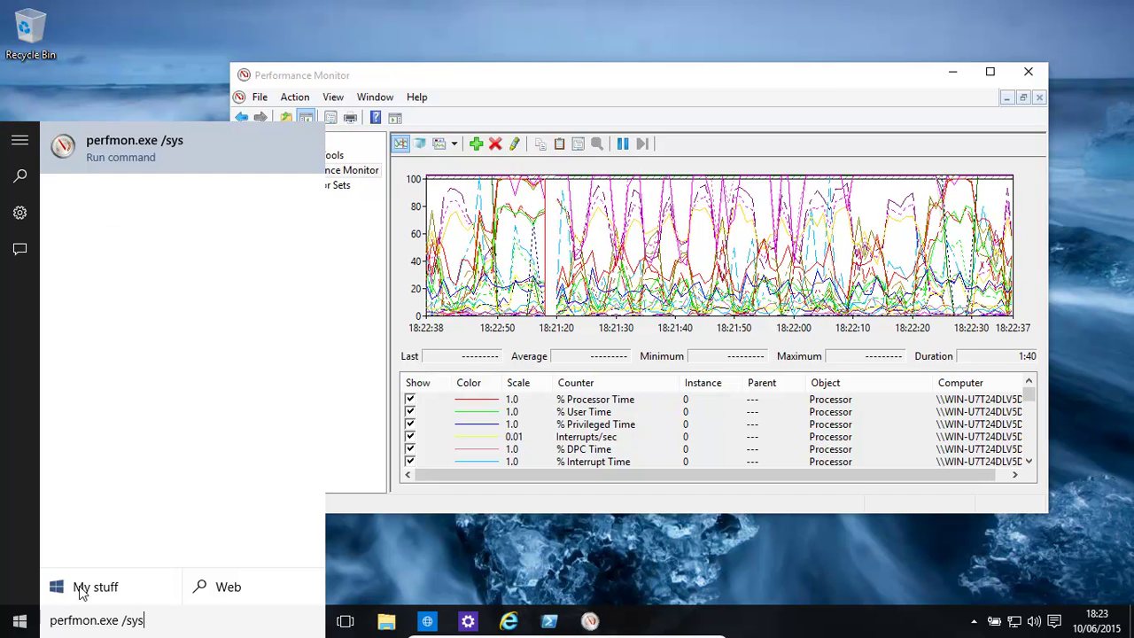
pyautogui.write('mon_')
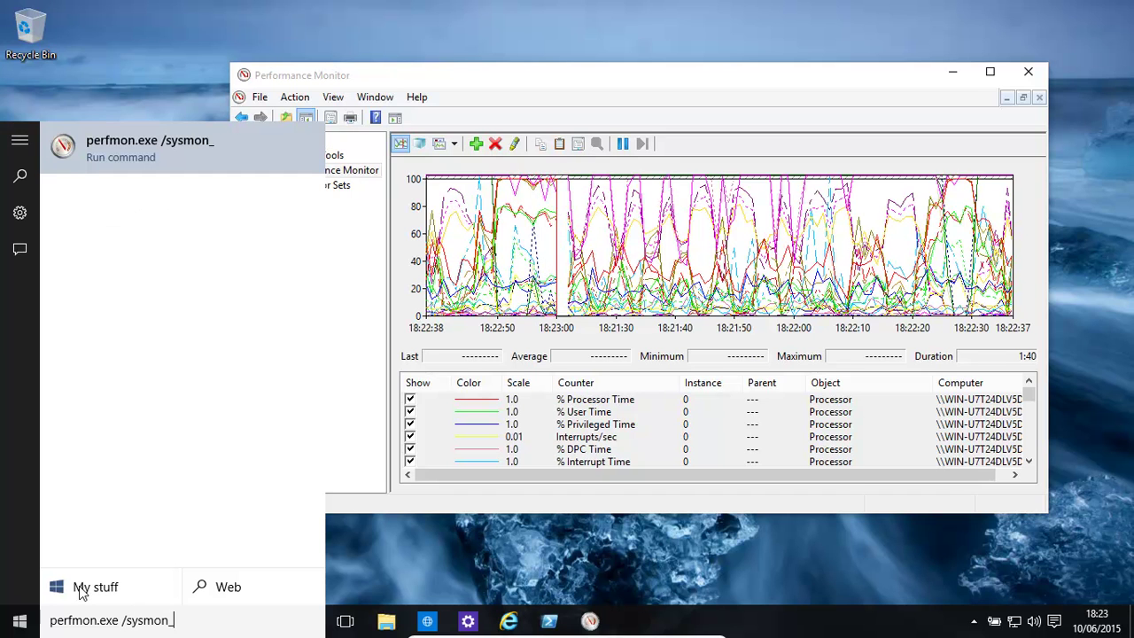
pyautogui.write('wmi')
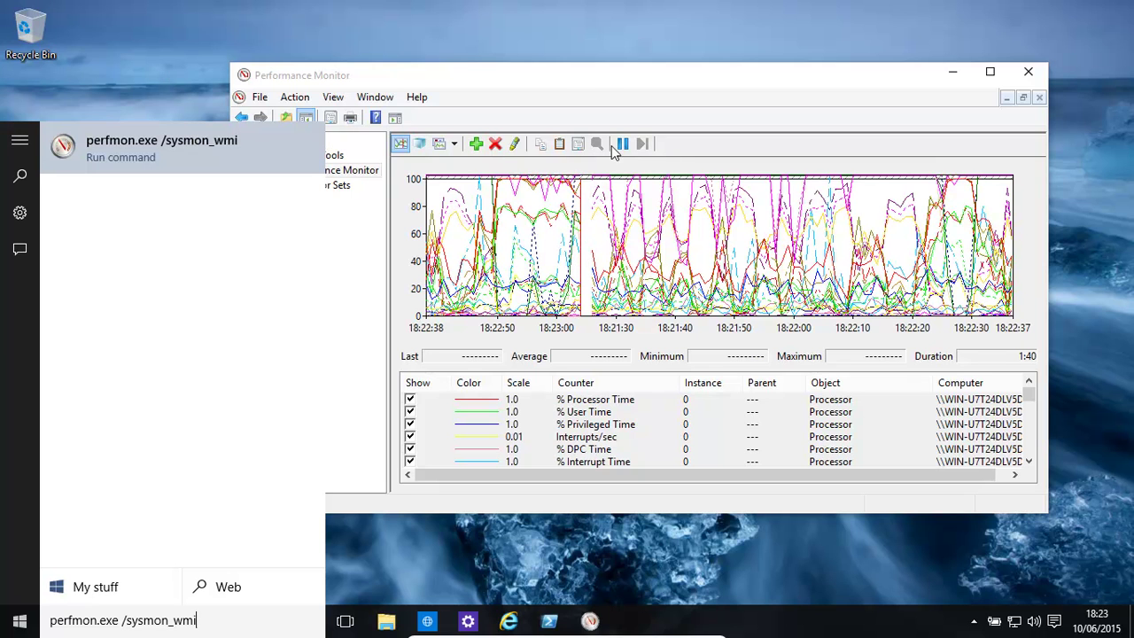
pyautogui.click(602, 99)
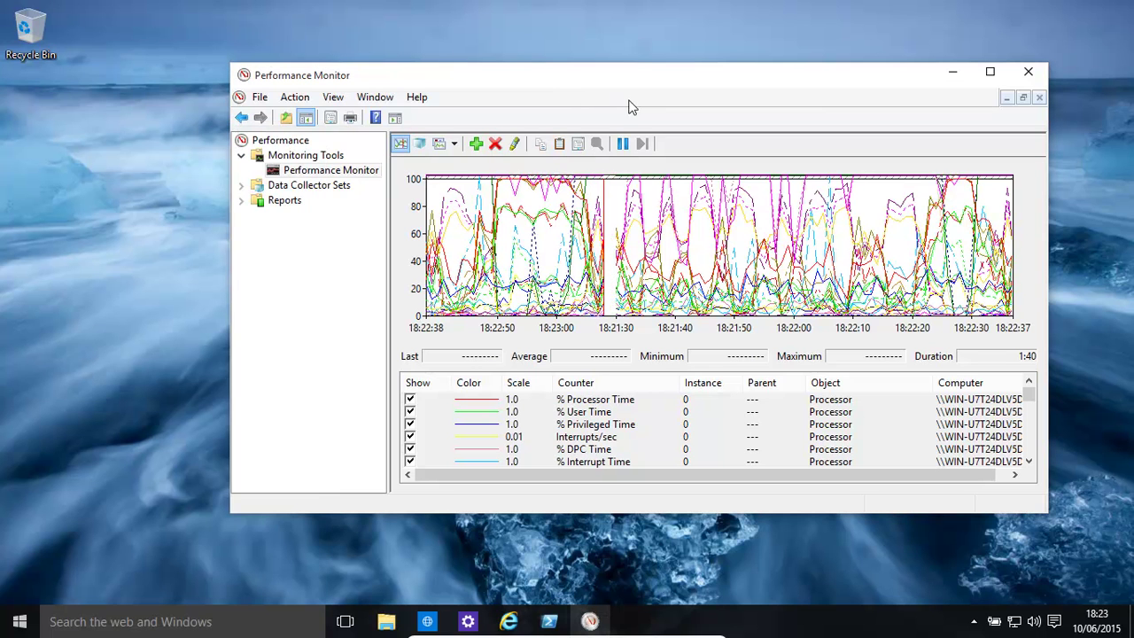
# Delete all existing counters from the performance graph, starting with % Processor Time.
pyautogui.click(499, 404)
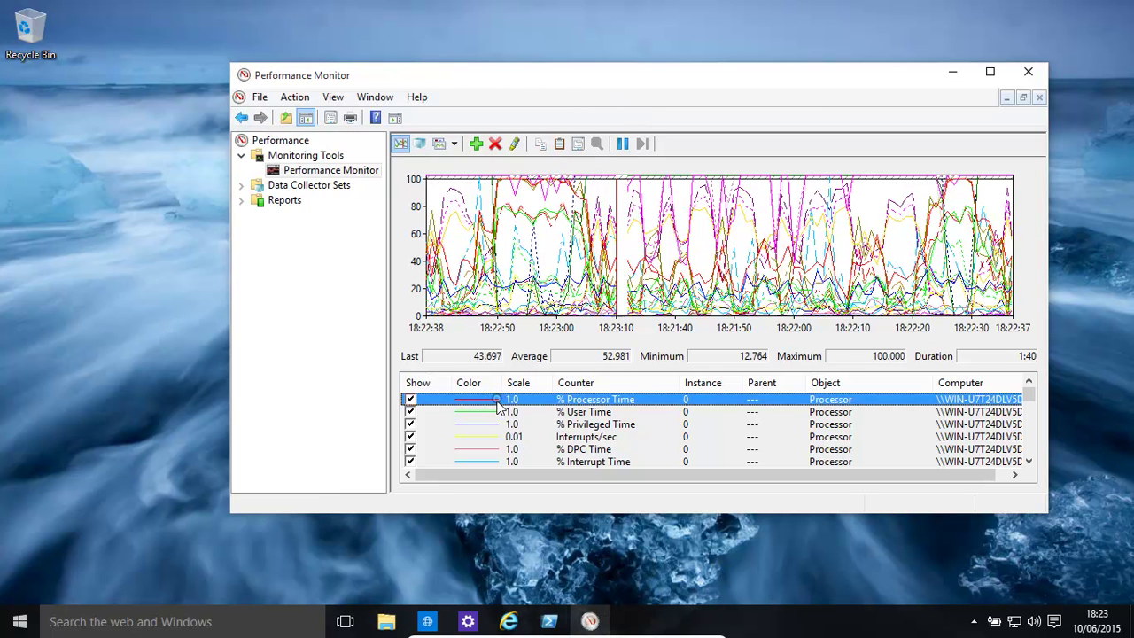
pyautogui.hotkey('shift', 'Down')
pyautogui.hotkey('shift', 'Down')
pyautogui.hotkey('shift', 'Down')
pyautogui.hotkey('shift', 'Down')
pyautogui.hotkey('shift', 'Down')
pyautogui.hotkey('shift', 'Down')
pyautogui.hotkey('shift', 'Down')
pyautogui.hotkey('shift', 'Down')
pyautogui.hotkey('shift', 'Down')
pyautogui.hotkey('shift', 'Down')
pyautogui.hotkey('shift', 'Down')
pyautogui.hotkey('shift', 'Down')
pyautogui.hotkey('shift', 'Down')
pyautogui.hotkey('shift', 'Down')
pyautogui.hotkey('shift', 'Down')
pyautogui.hotkey('shift', 'Down')
pyautogui.hotkey('shift', 'Down')
pyautogui.hotkey('shift', 'Down')
pyautogui.hotkey('shift', 'Down')
pyautogui.hotkey('shift', 'Down')
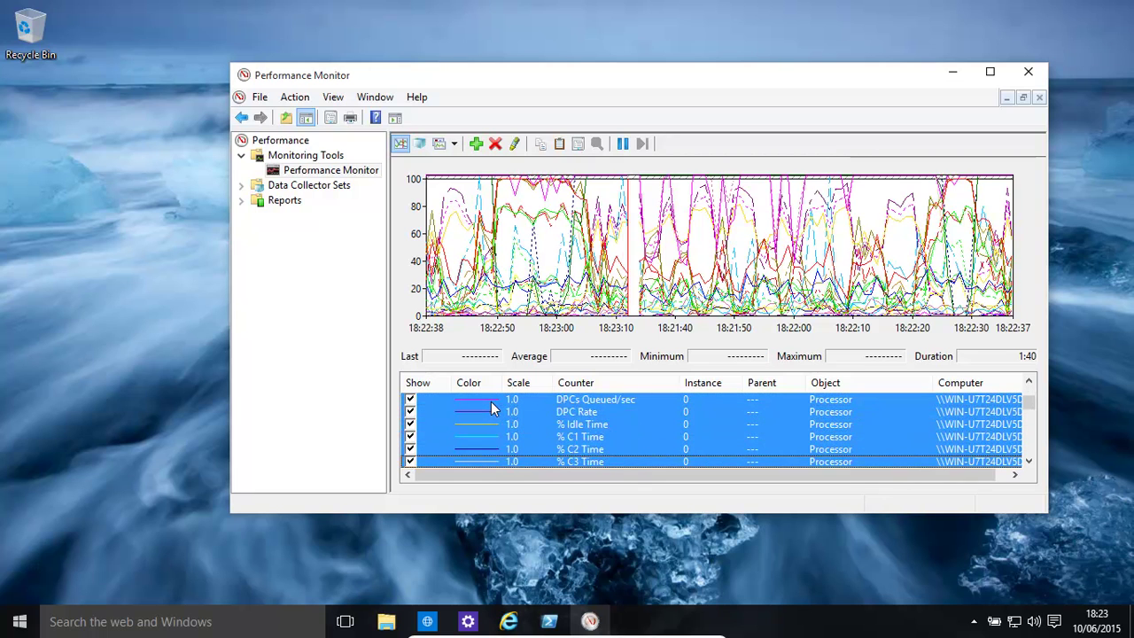
pyautogui.hotkey('shift', 'Down')
pyautogui.hotkey('shift', 'Down')
pyautogui.hotkey('shift', 'Down')
pyautogui.hotkey('shift', 'Down')
pyautogui.hotkey('shift', 'Down')
pyautogui.hotkey('shift', 'Down')
pyautogui.hotkey('shift', 'Down')
pyautogui.hotkey('shift', 'Down')
pyautogui.press('Delete')
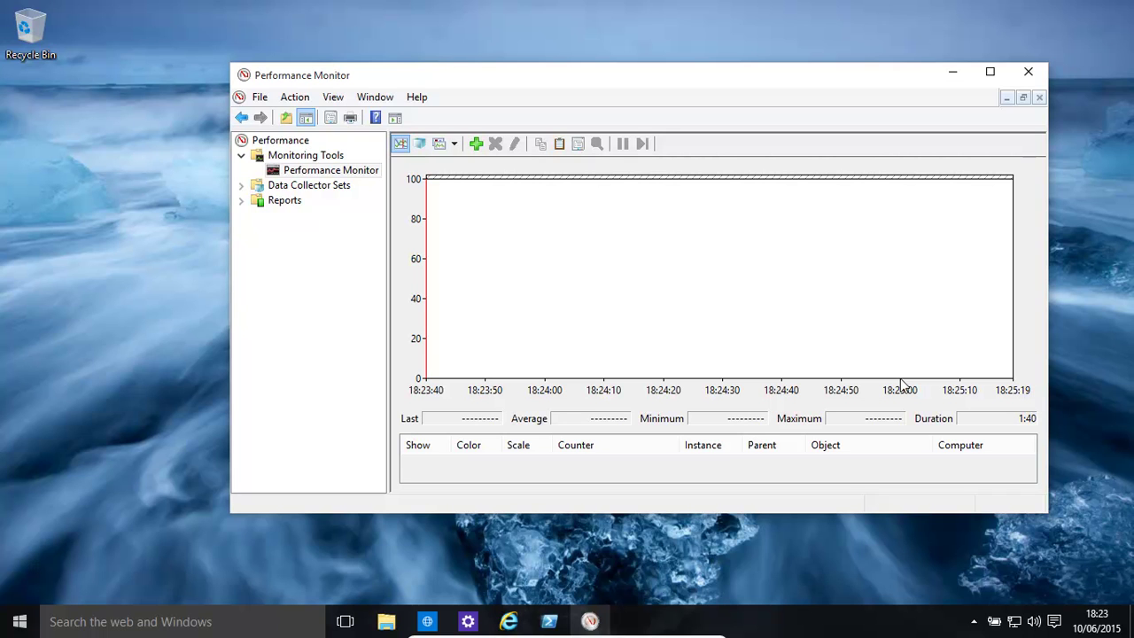
# Add the local computer's PhysicalDisk counters from Disk Bytes/sec through Disk Writes/sec to the graph, using the _Total instance.
pyautogui.click(475, 145)
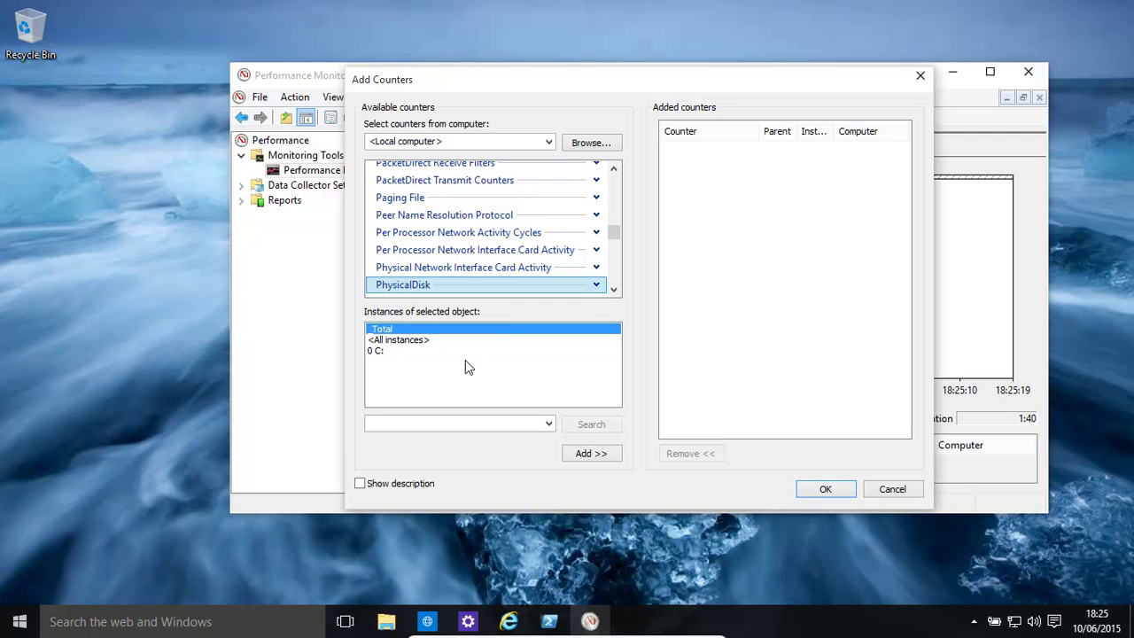
pyautogui.click(596, 285)
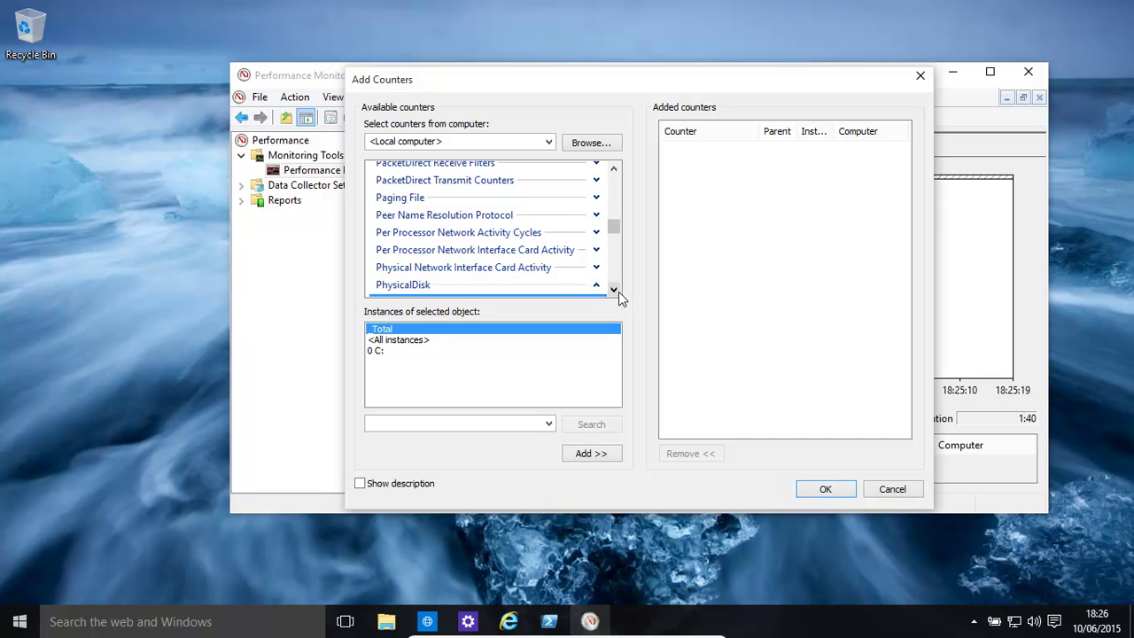
pyautogui.click(618, 292)
pyautogui.moveTo(617, 291); pyautogui.dragTo(610, 290)
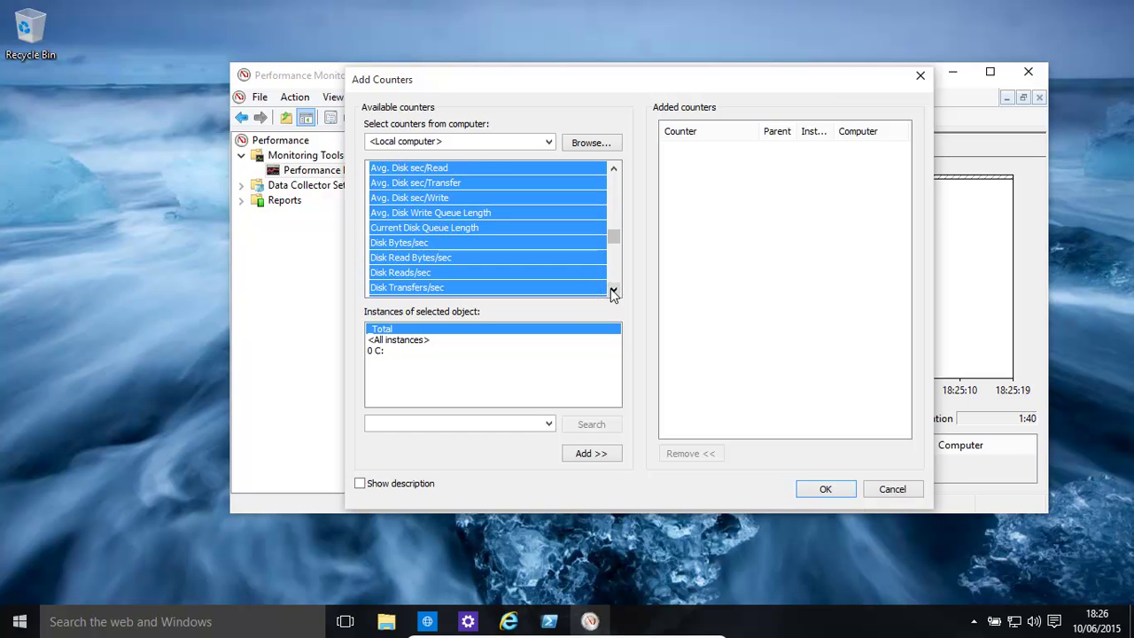
pyautogui.click(445, 229)
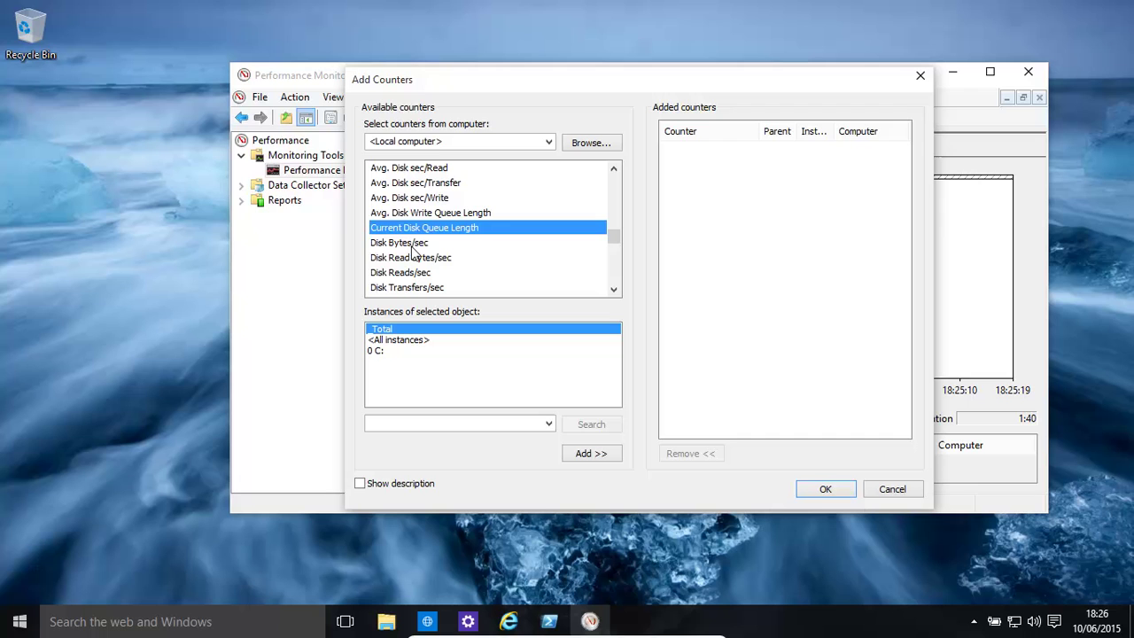
pyautogui.click(414, 243)
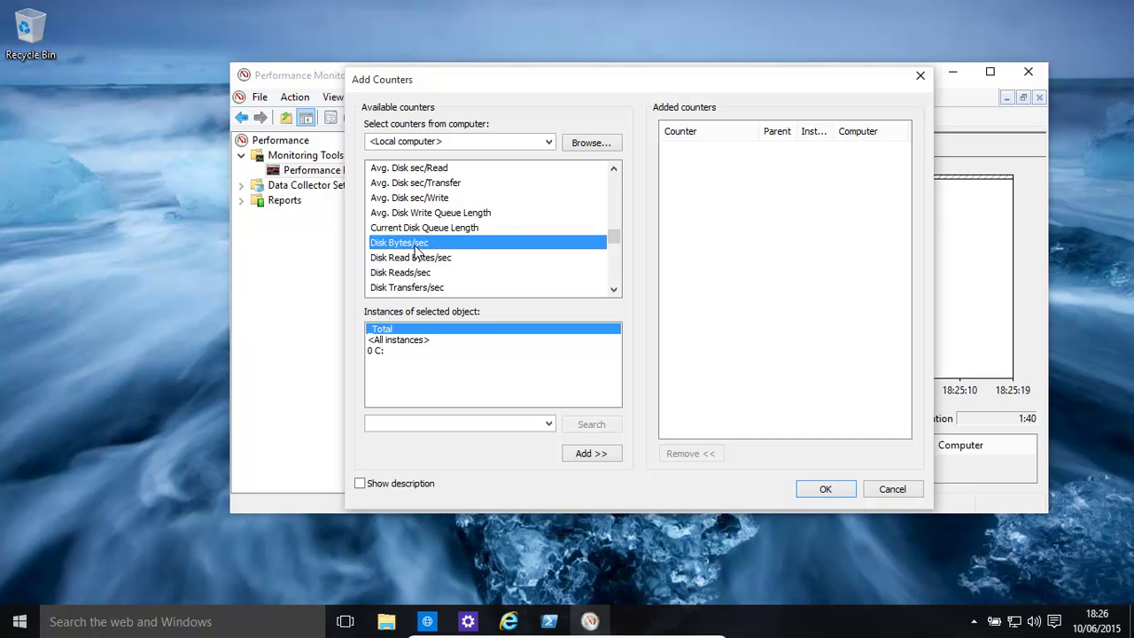
pyautogui.hotkey('shift', 'Down')
pyautogui.hotkey('shift', 'Down')
pyautogui.hotkey('shift', 'Down')
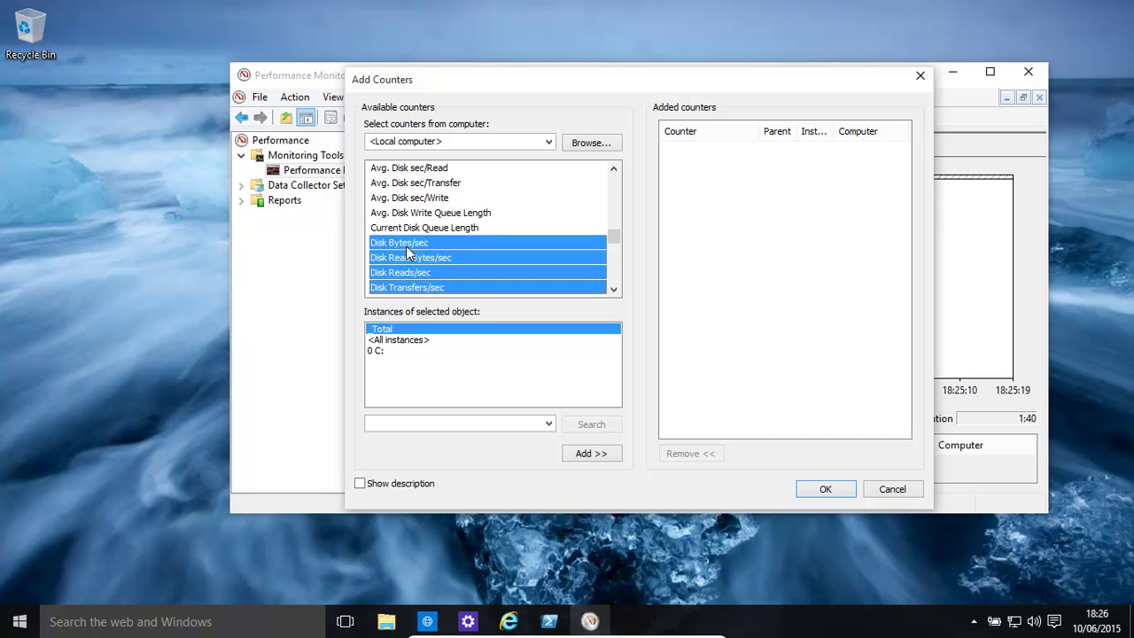
pyautogui.hotkey('shift', 'Down')
pyautogui.hotkey('shift', 'Down')
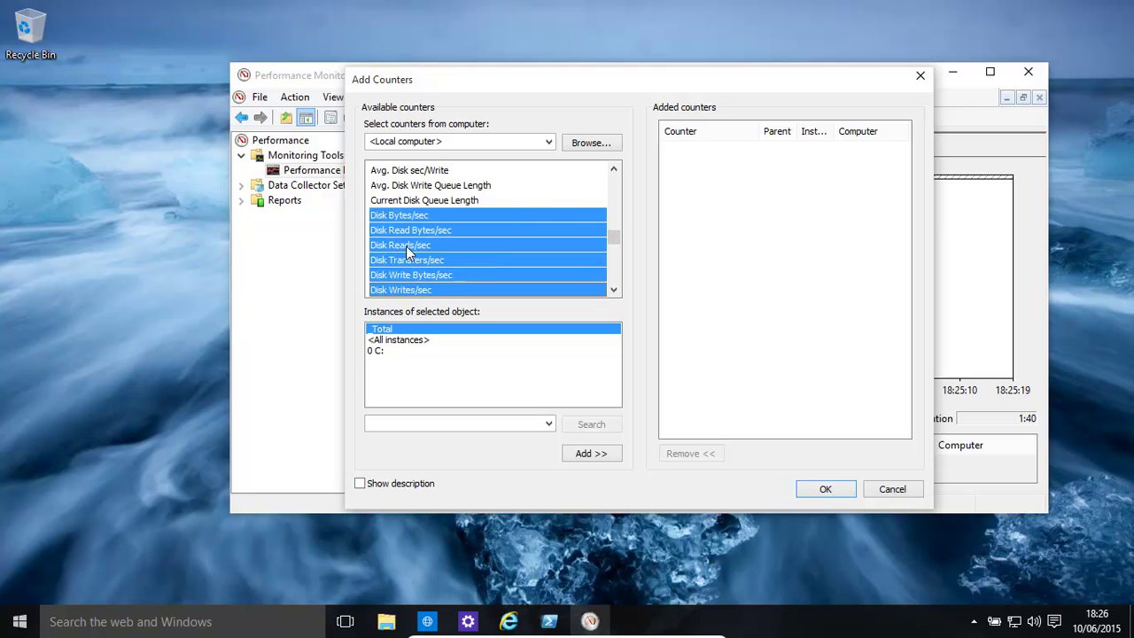
pyautogui.hotkey('shift', 'Down')
pyautogui.hotkey('shift', 'Down')
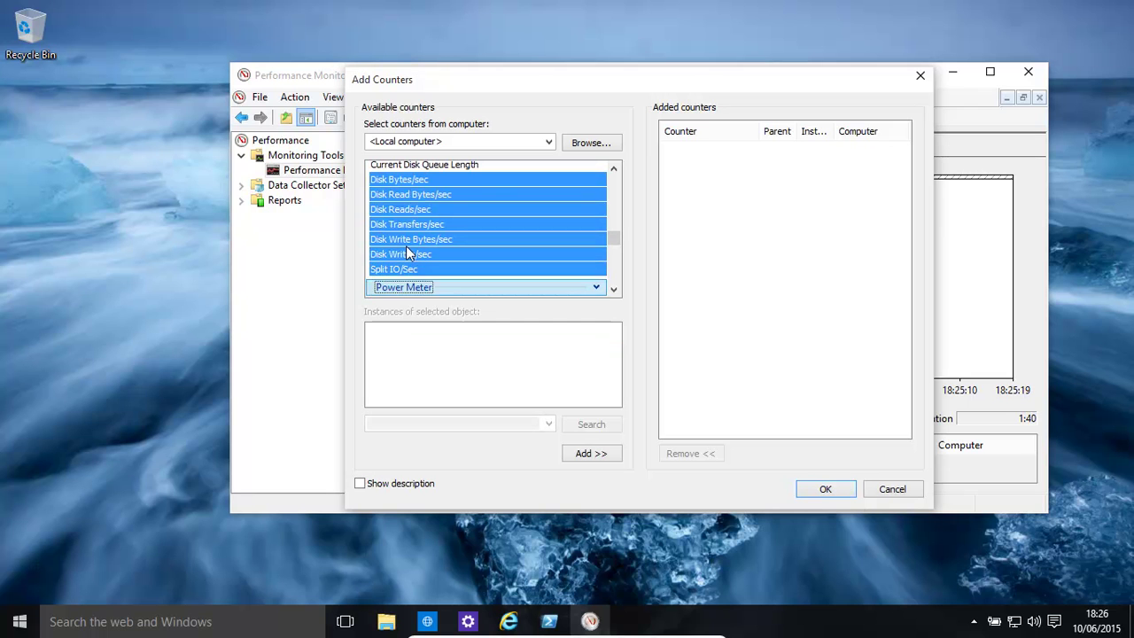
pyautogui.hotkey('shift', 'Up')
pyautogui.hotkey('shift', 'Up')
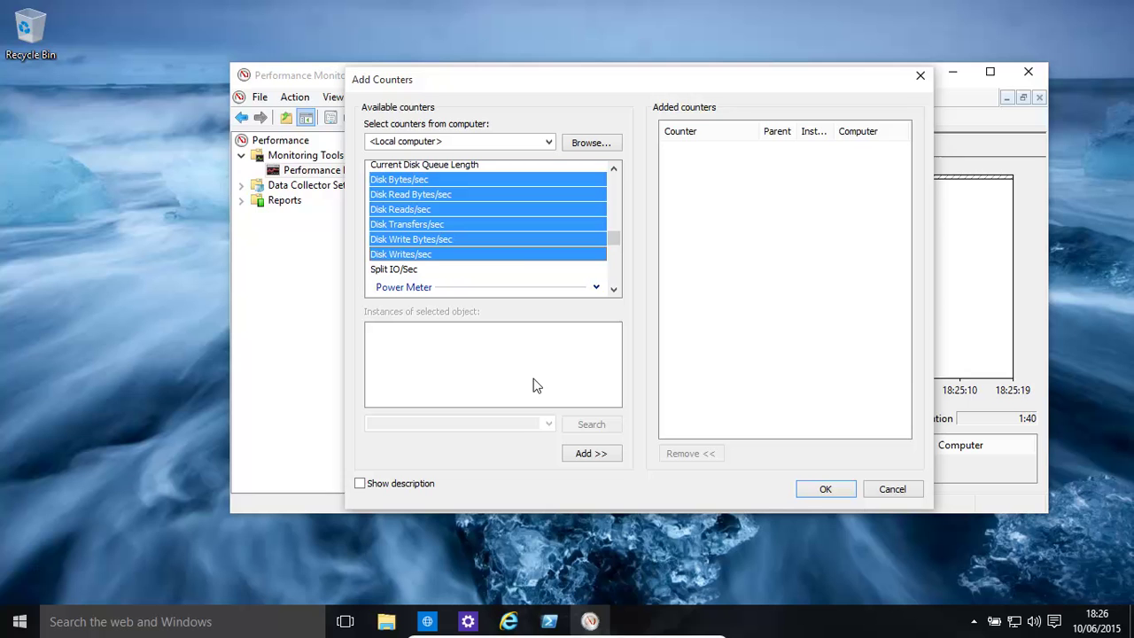
pyautogui.click(578, 455)
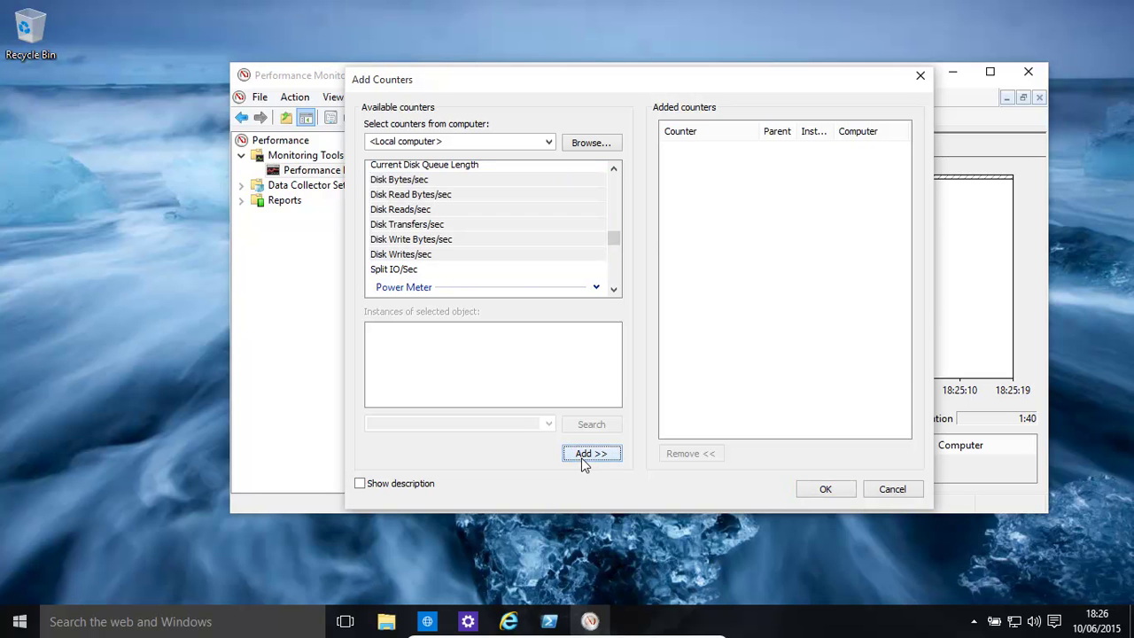
pyautogui.click(585, 457)
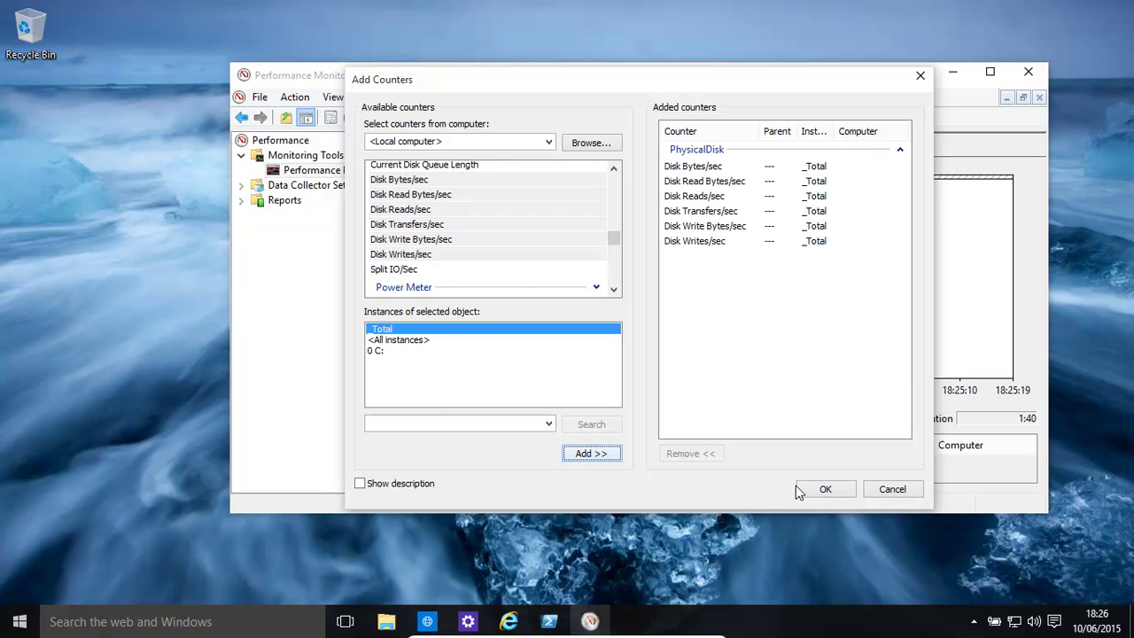
pyautogui.click(828, 490)
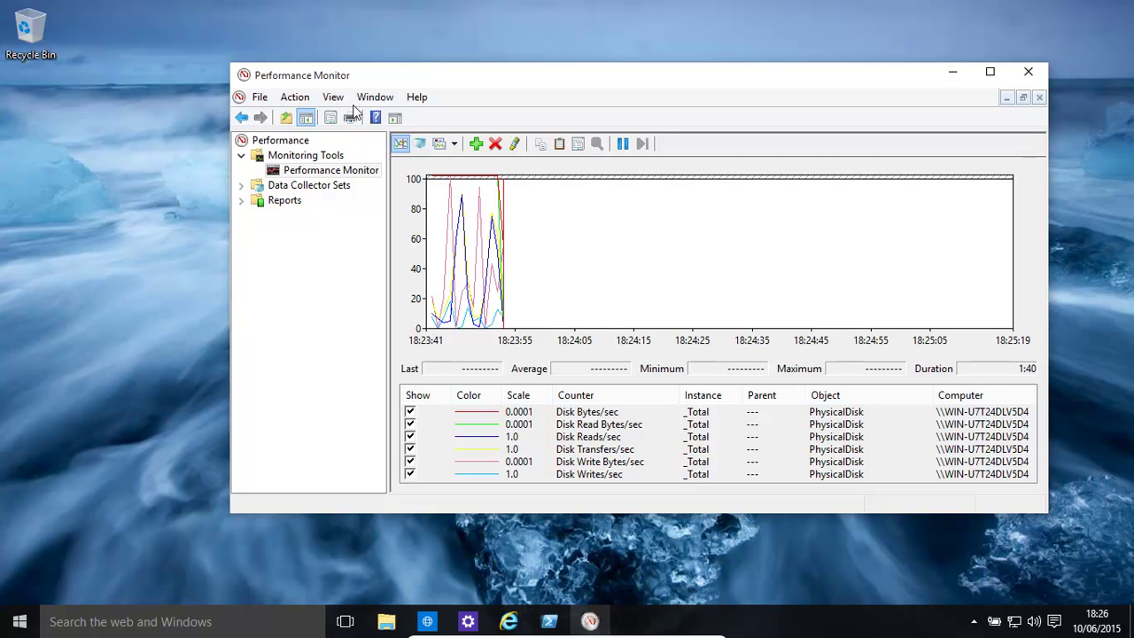
# View the disk counters as a histogram bar chart and as a report, ending on the line graph.
pyautogui.click(455, 147)
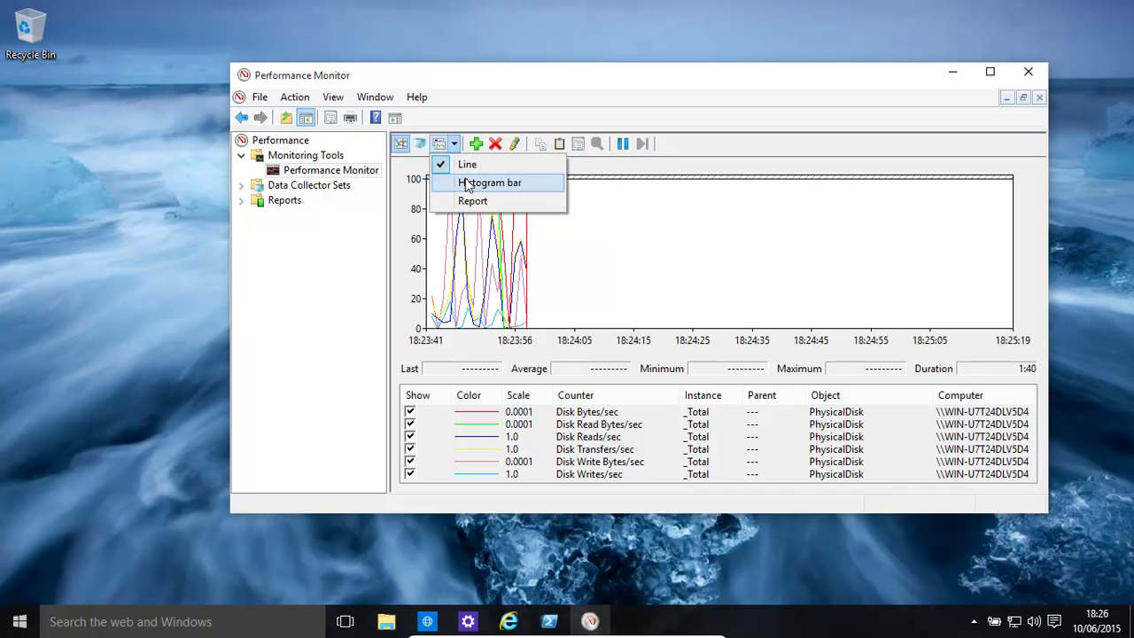
pyautogui.click(467, 184)
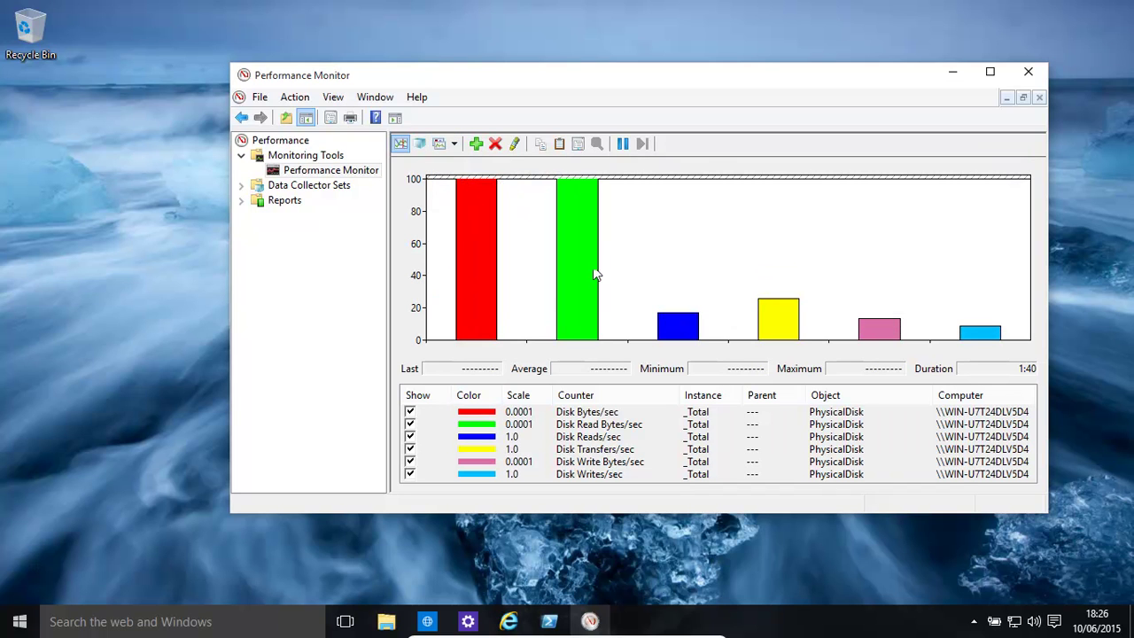
pyautogui.click(454, 145)
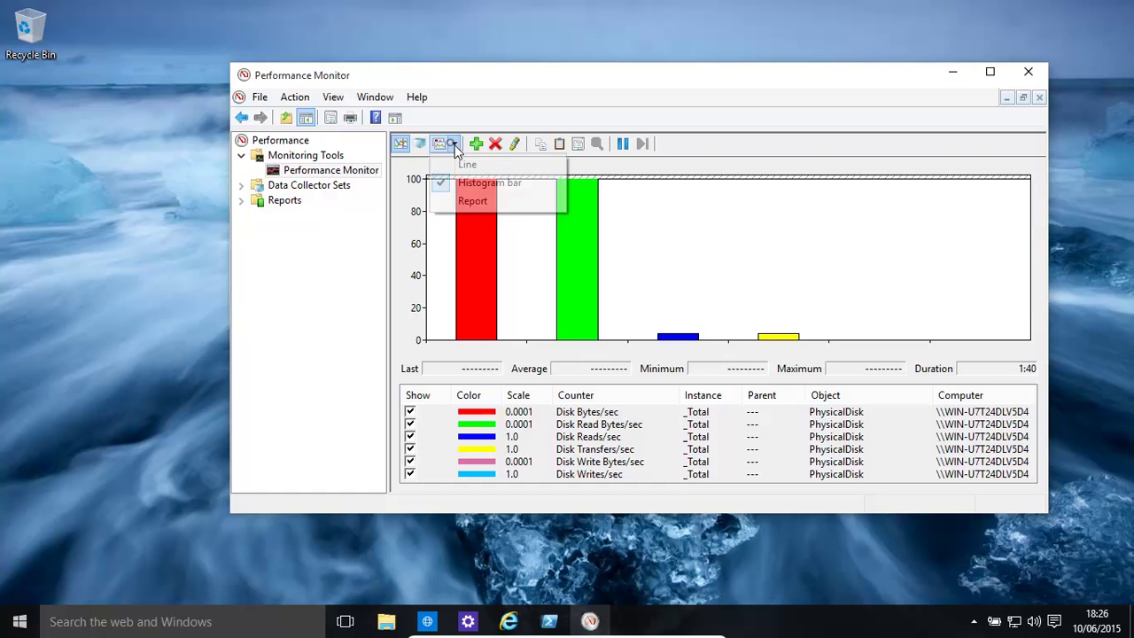
pyautogui.click(469, 201)
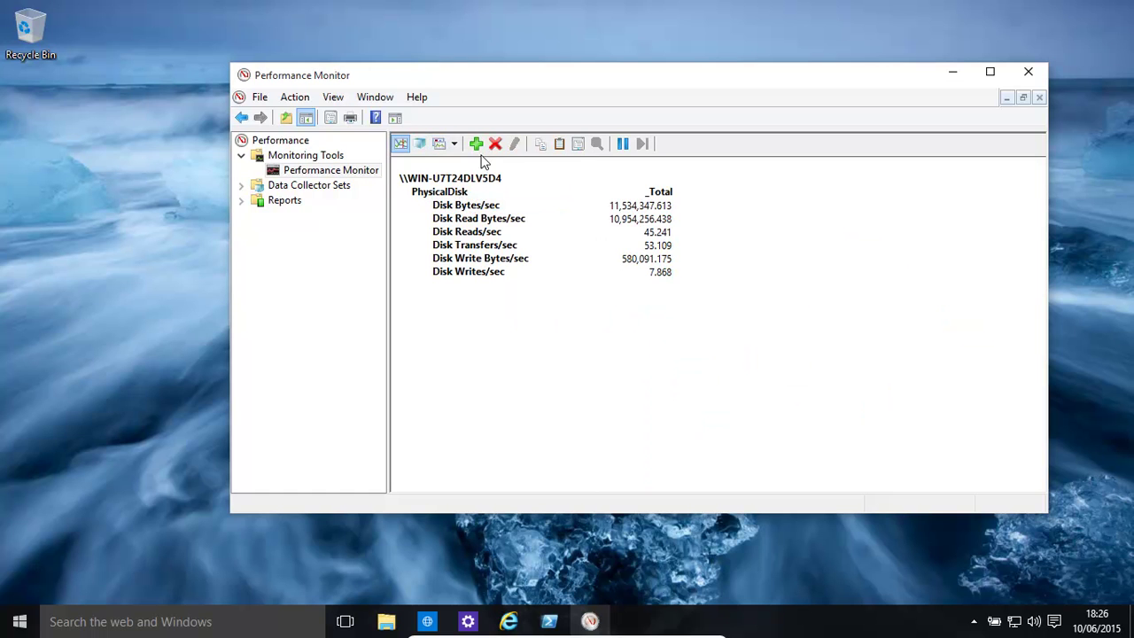
pyautogui.click(454, 144)
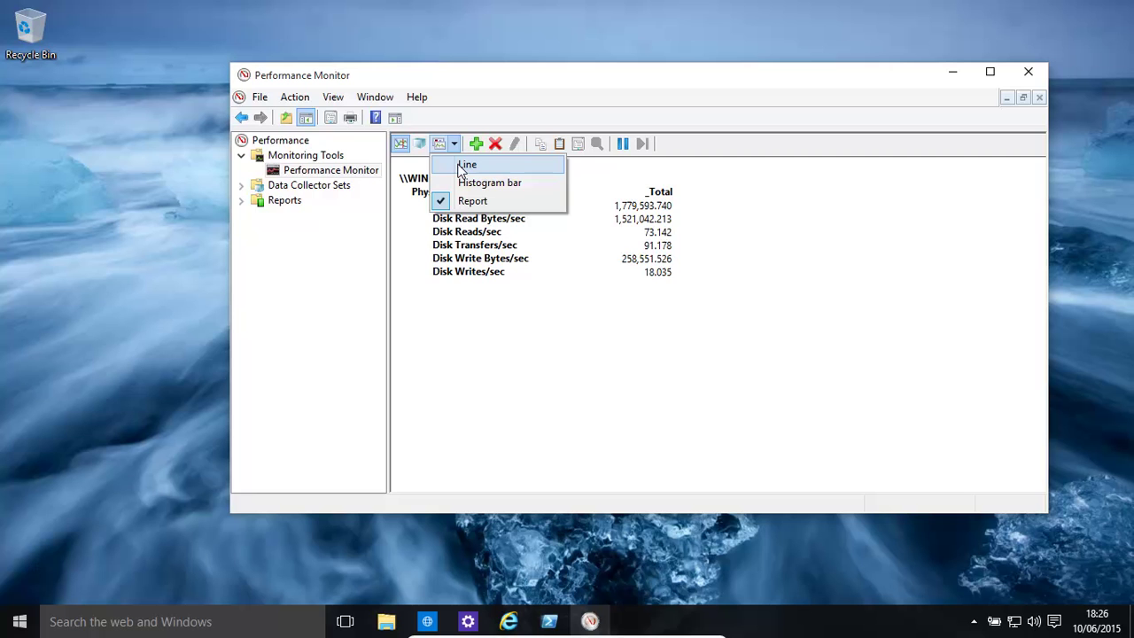
pyautogui.click(462, 169)
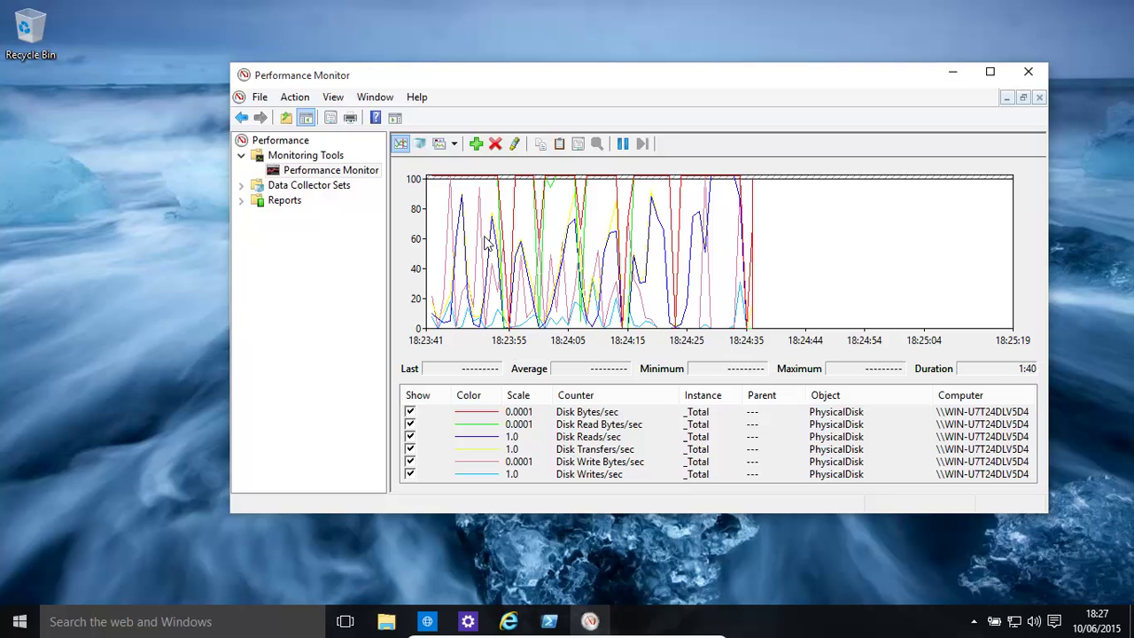
# Show the disk counters as a report, and return to the line graph.
pyautogui.click(454, 144)
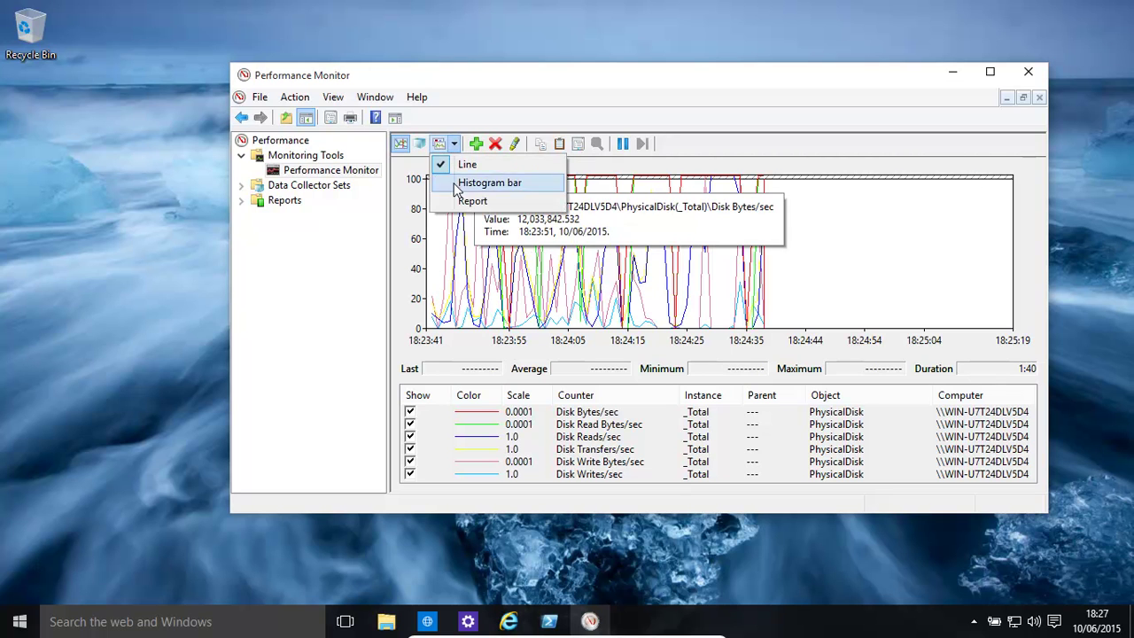
pyautogui.click(461, 202)
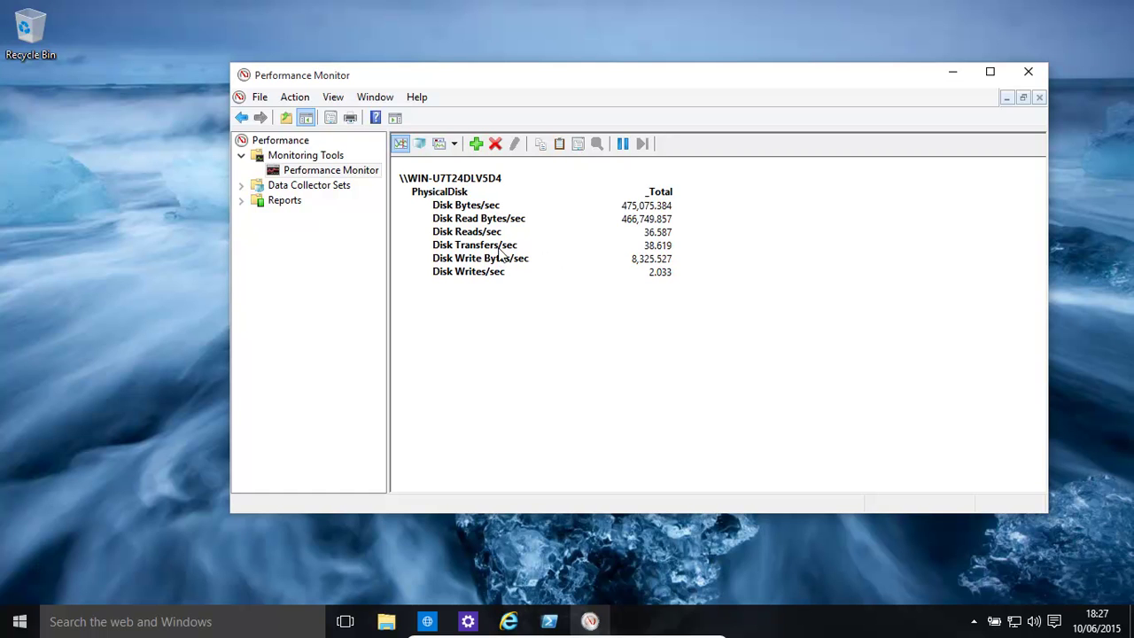
pyautogui.click(456, 144)
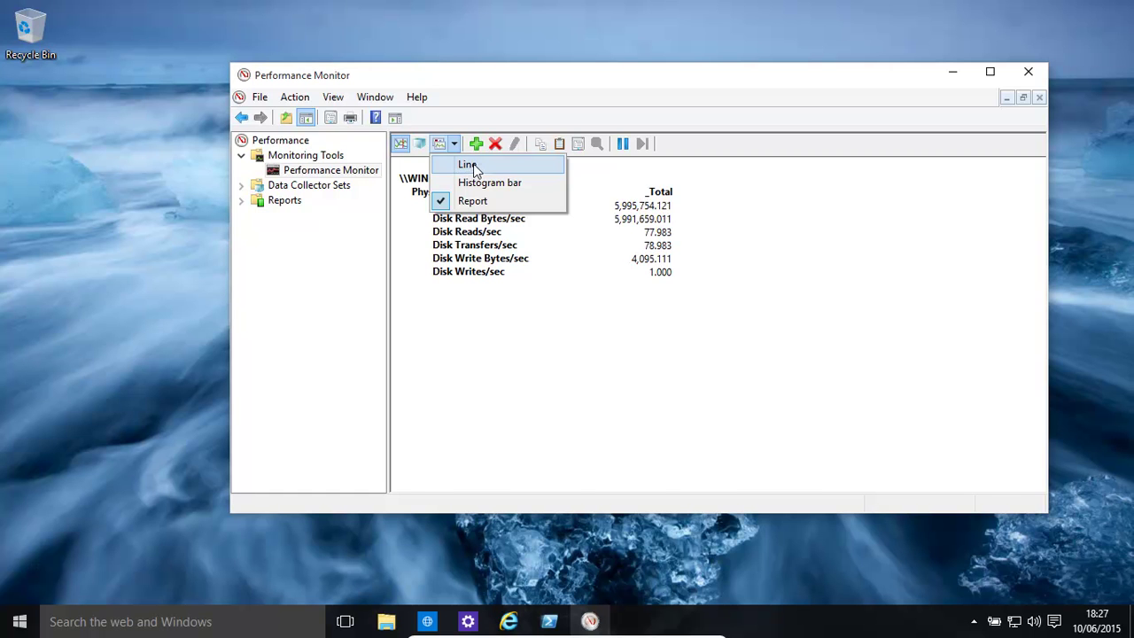
pyautogui.click(472, 168)
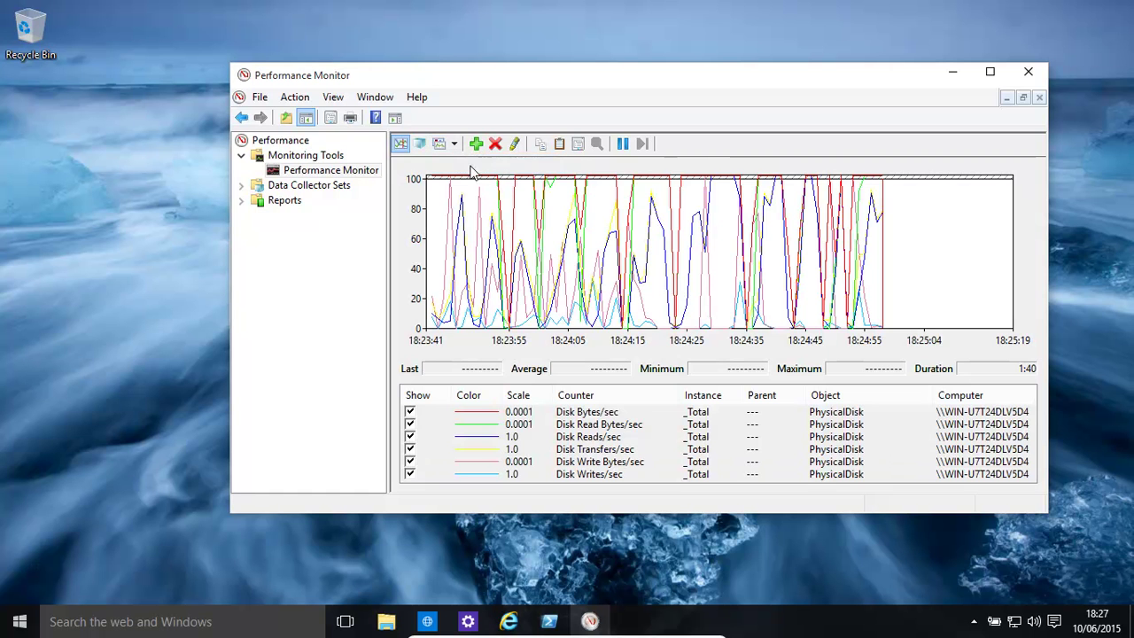
# Delete all PhysicalDisk counters from the graph, from Disk Bytes/sec through Disk Writes/sec.
pyautogui.click(592, 413)
pyautogui.hotkey('shift', 'Down')
pyautogui.hotkey('shift', 'Down')
pyautogui.hotkey('shift', 'Down')
pyautogui.hotkey('shift', 'Down')
pyautogui.hotkey('shift', 'Down')
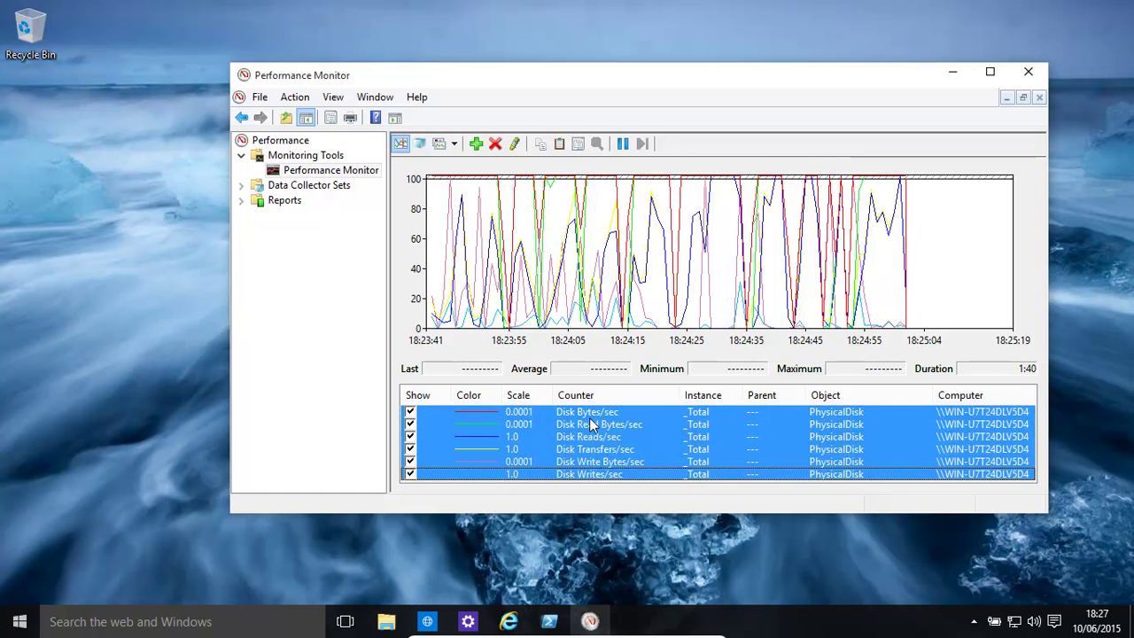
pyautogui.press('Delete')
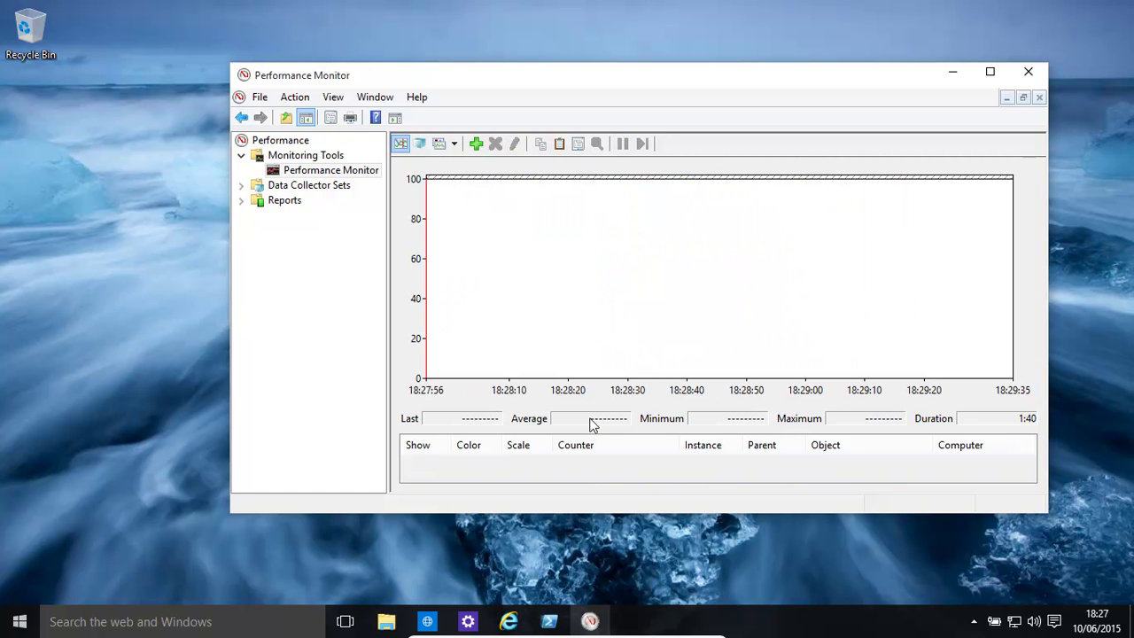
# Add all of the local computer's Processor counters to the graph, using the _Total instance.
pyautogui.click(477, 145)
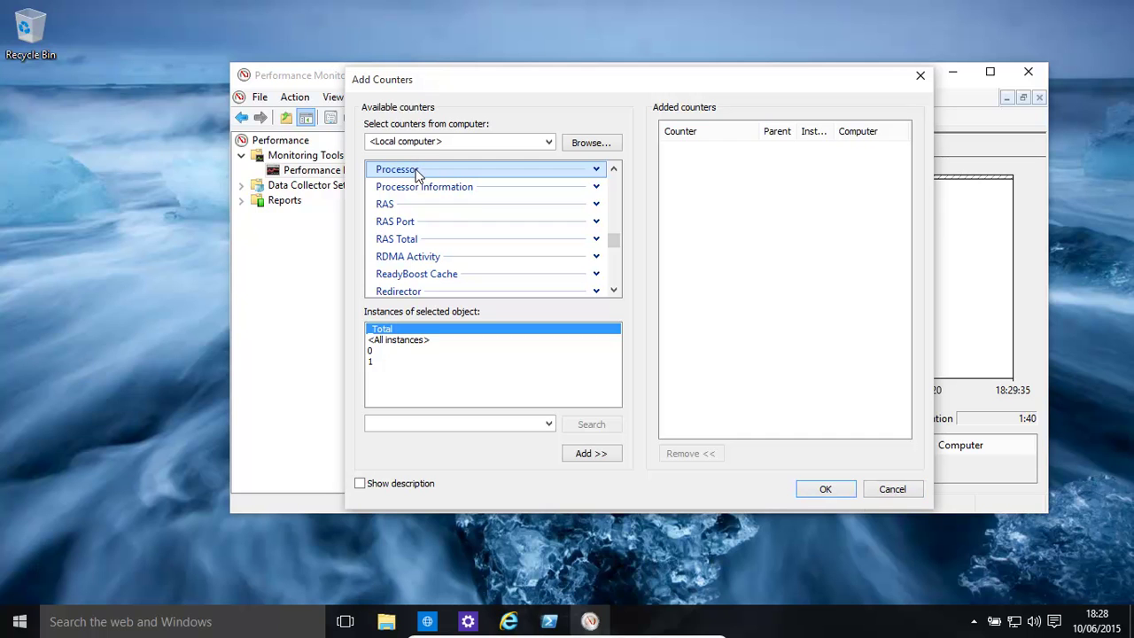
pyautogui.click(594, 457)
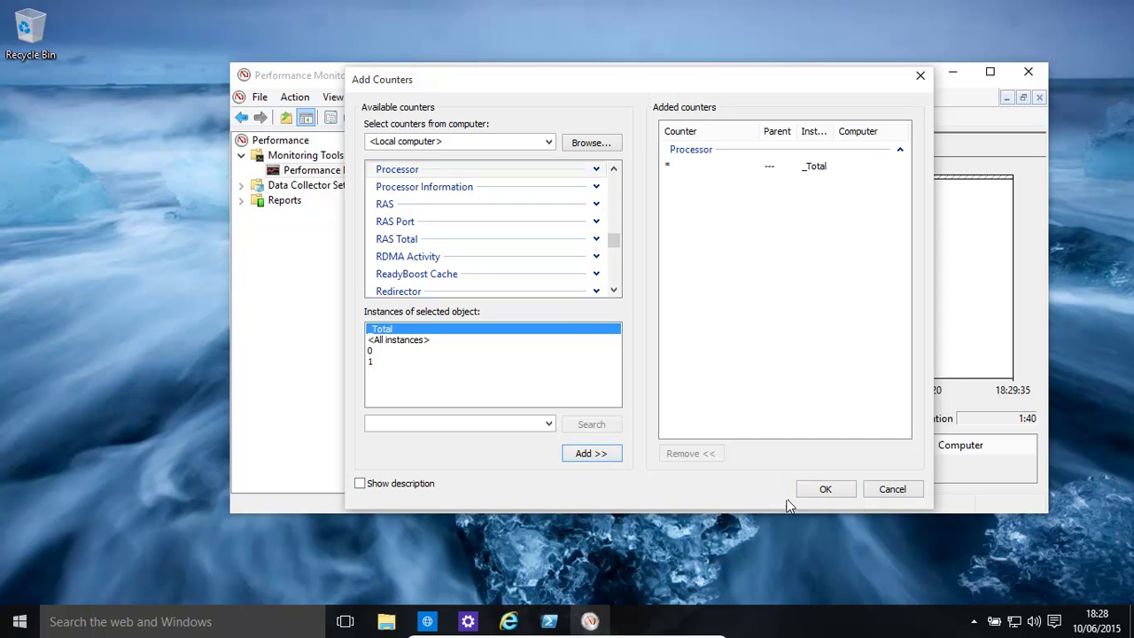
pyautogui.click(826, 490)
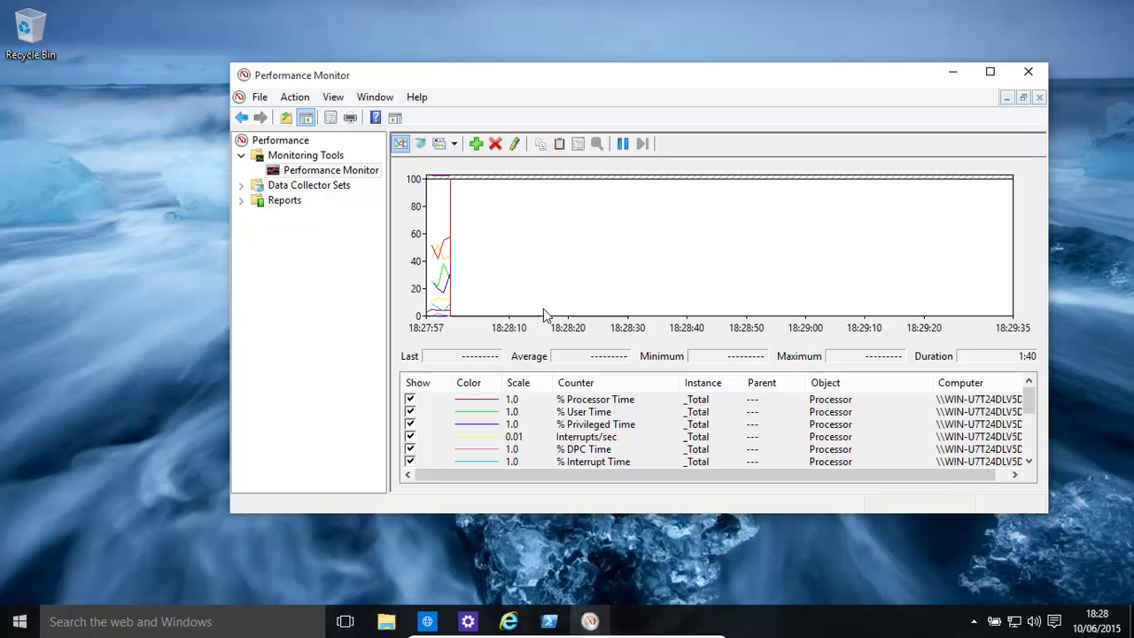
# Look through the Processor counters in the legend and the line colours offered for % C1 Time, without changing its colour.
pyautogui.click(1029, 461)
pyautogui.click(1029, 462)
pyautogui.click(1029, 461)
pyautogui.click(1029, 462)
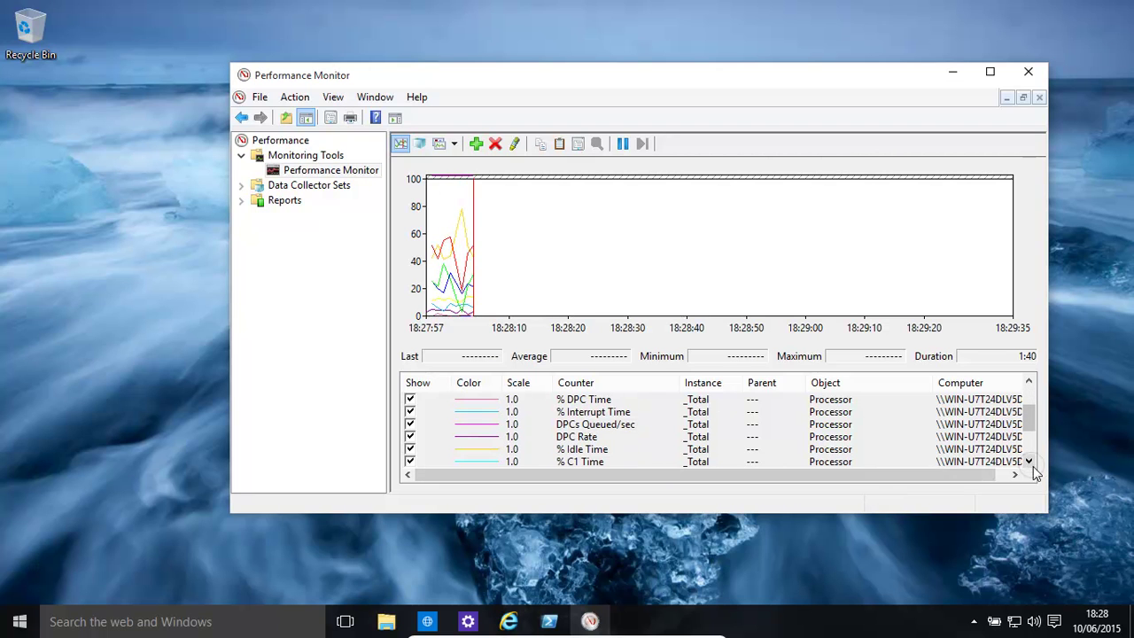
pyautogui.click(1029, 461)
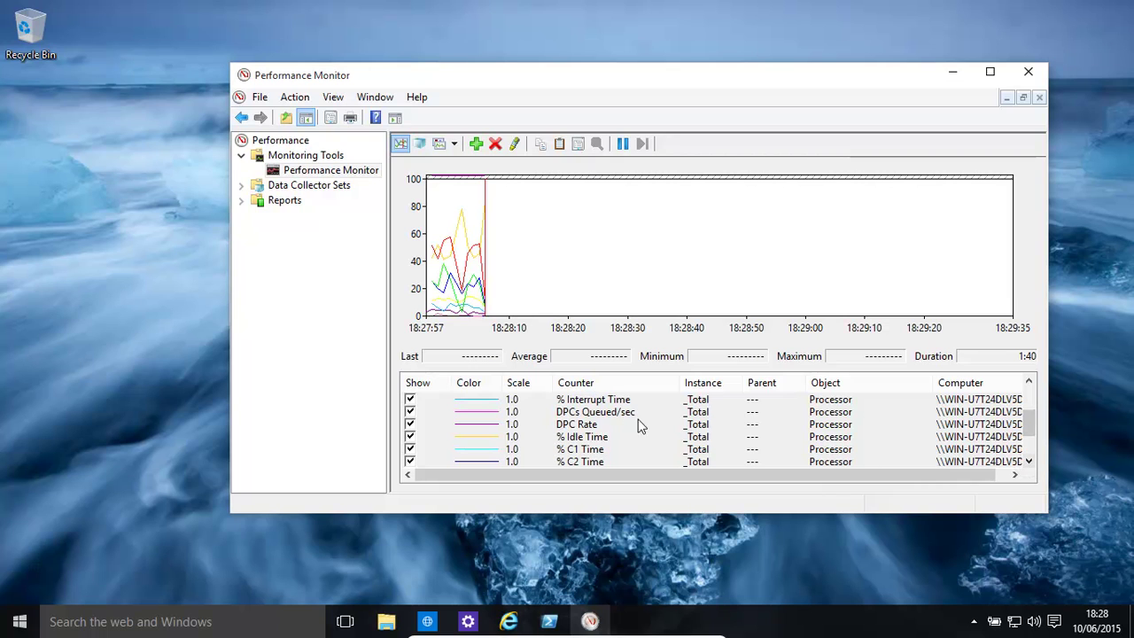
pyautogui.moveTo(1030, 432); pyautogui.dragTo(1026, 452)
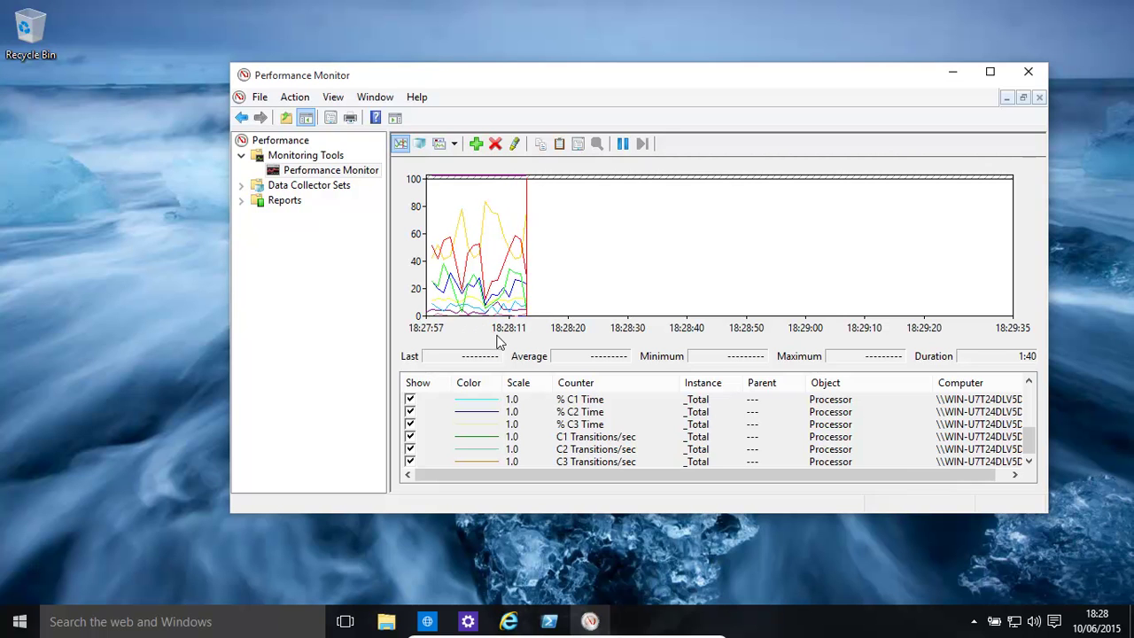
pyautogui.click(475, 402)
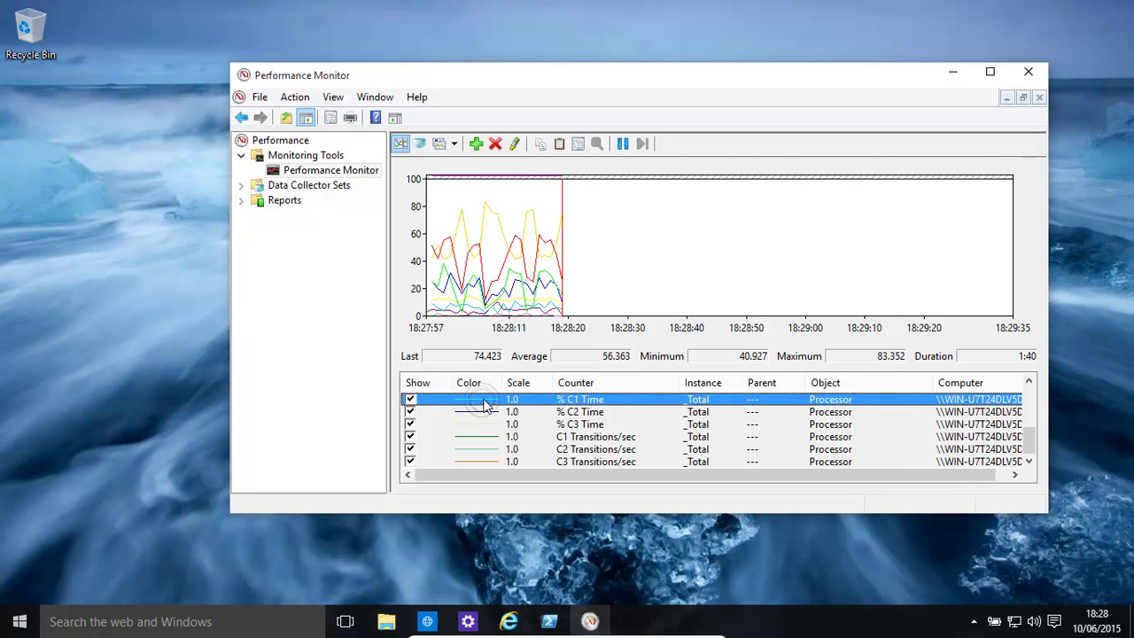
pyautogui.doubleClick(484, 402)
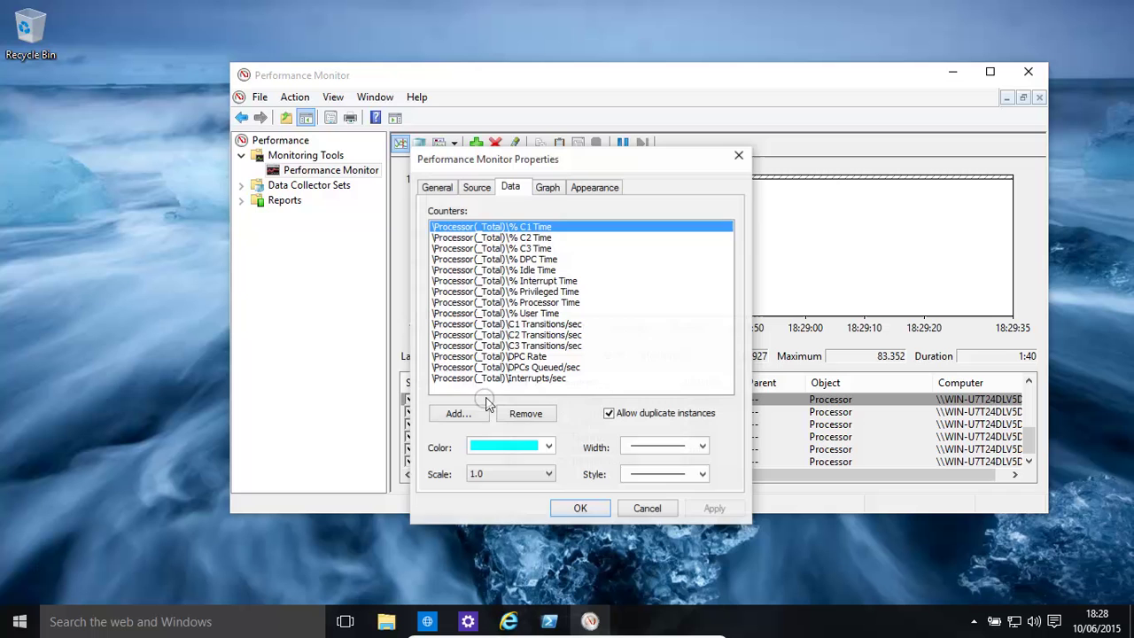
pyautogui.click(547, 450)
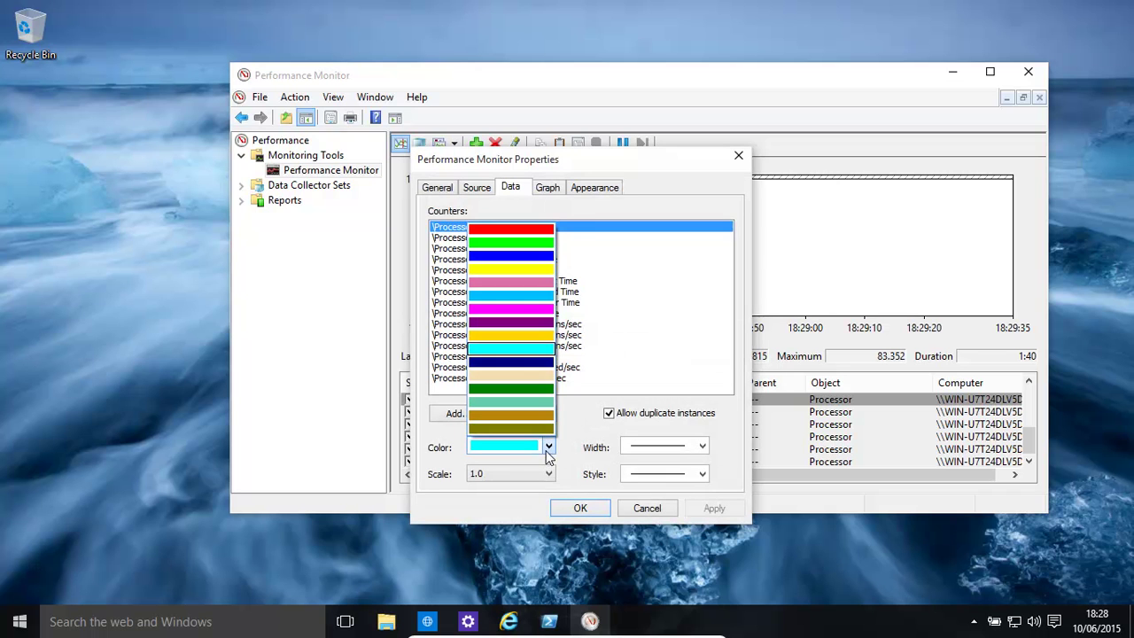
pyautogui.click(594, 423)
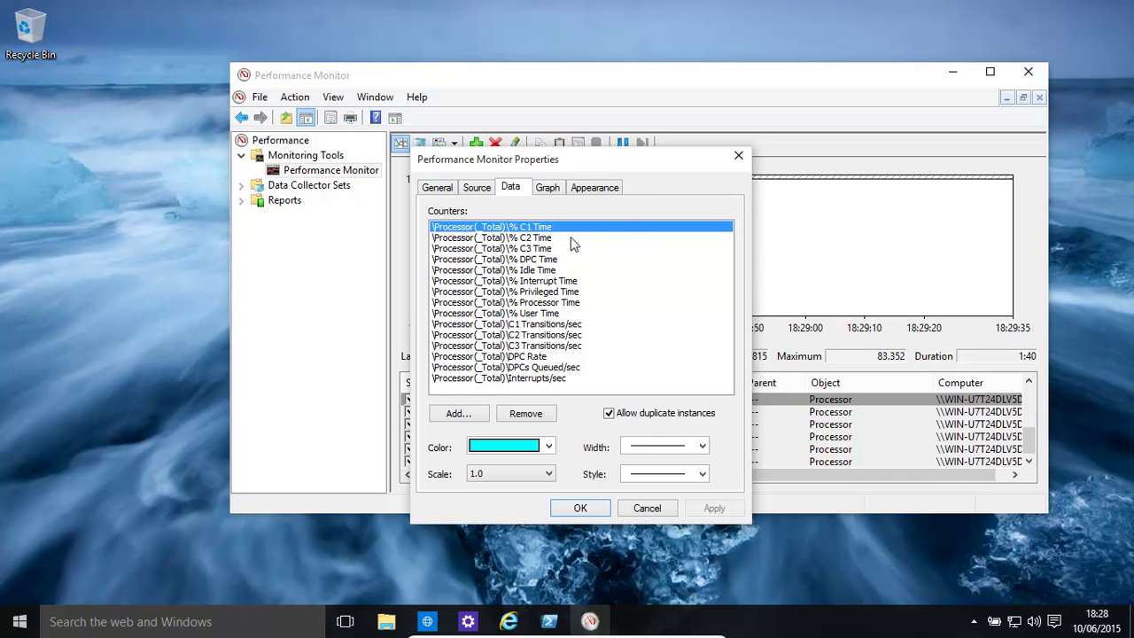
pyautogui.click(649, 510)
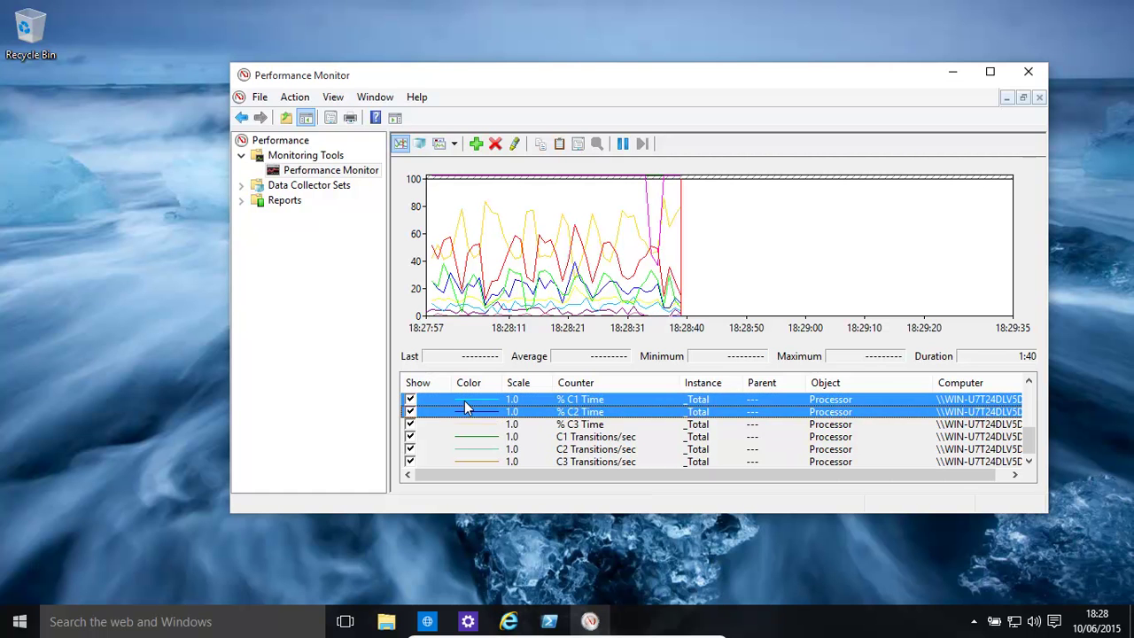
# Replace the Processor counters in the graph with the local computer's Paging File counters for all instances.
pyautogui.hotkey('ctrl', 'n')
pyautogui.click(425, 193)
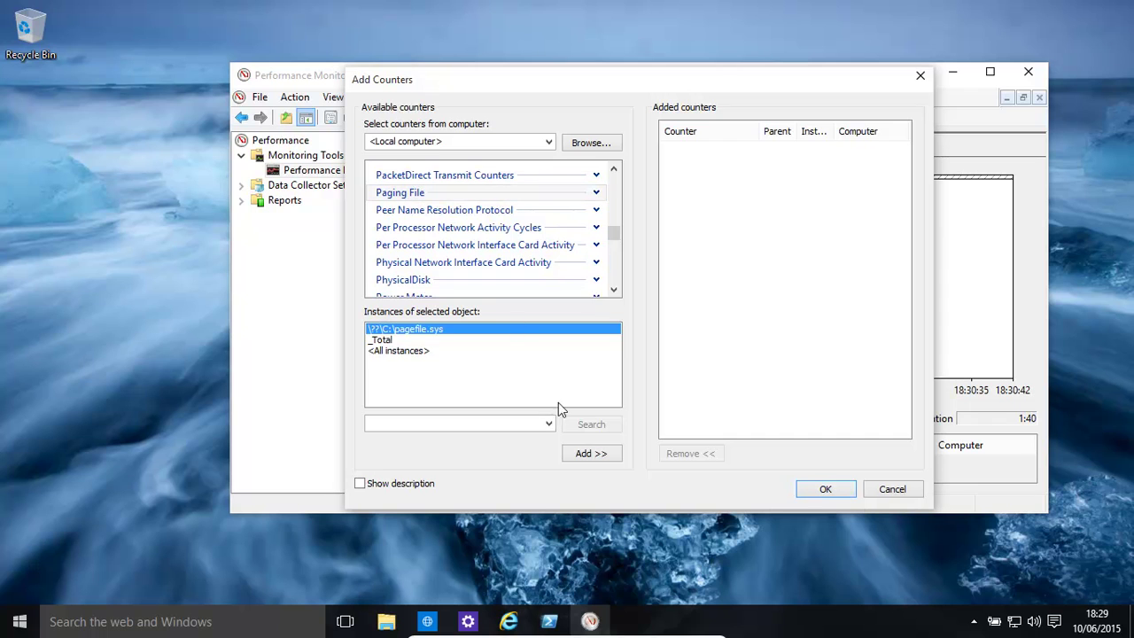
pyautogui.click(397, 350)
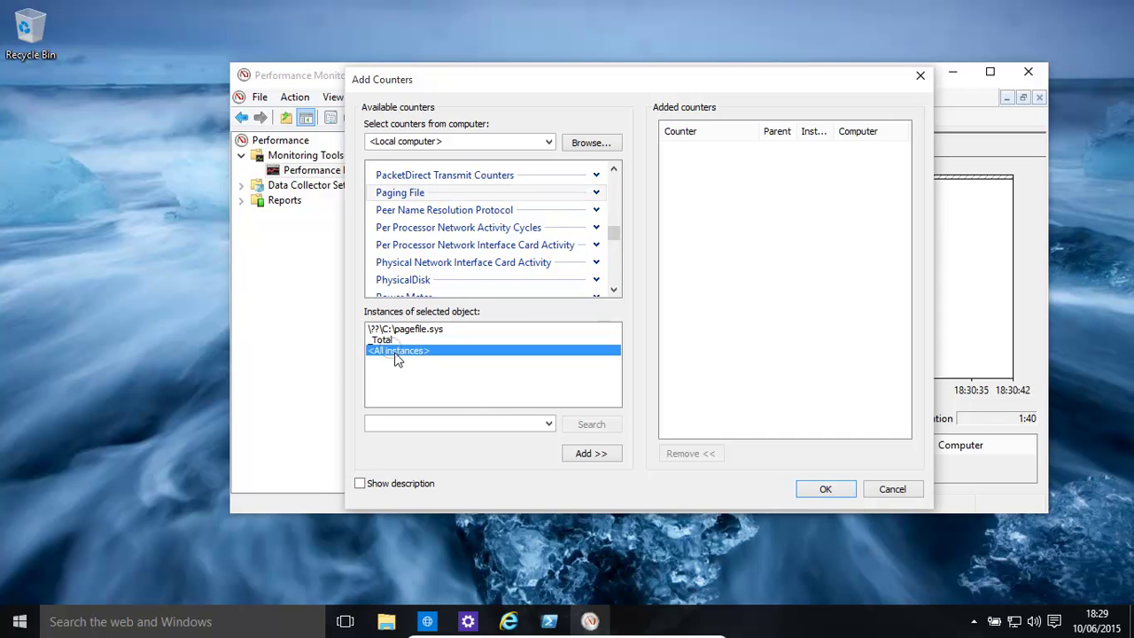
pyautogui.click(600, 458)
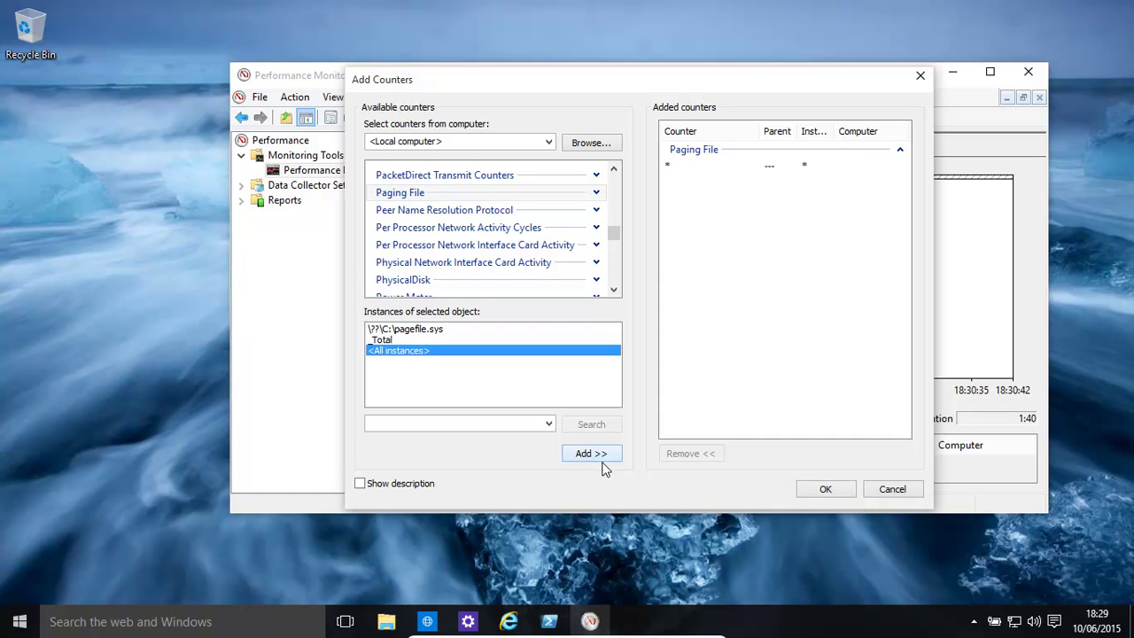
pyautogui.click(834, 492)
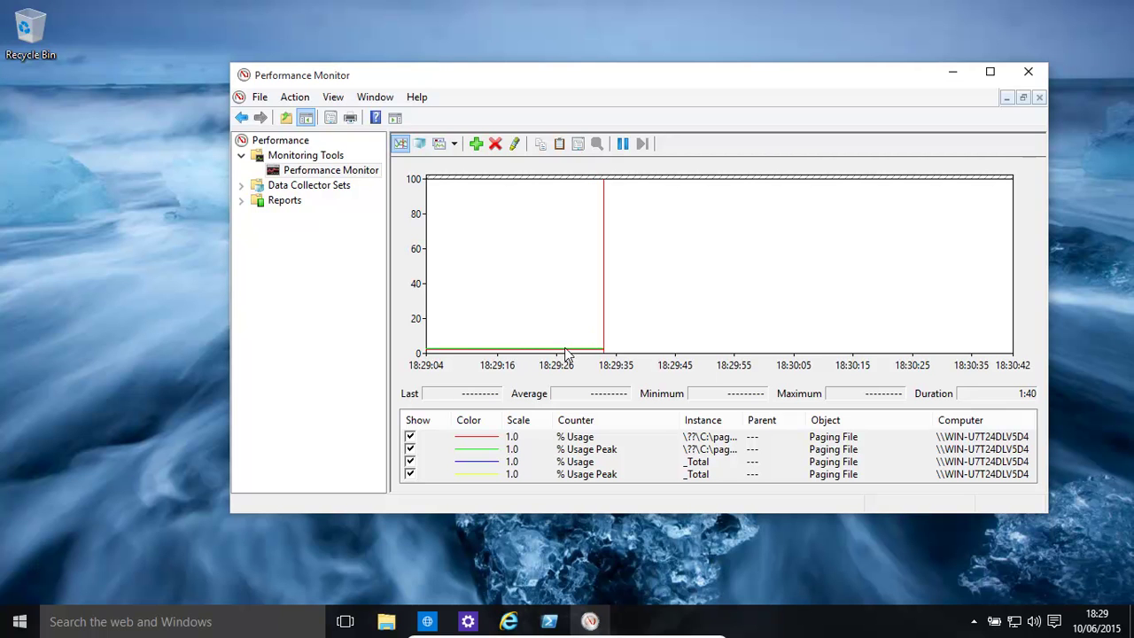
# Examine the graph's general properties, including the sampling interval and duration, and leave them without saving changes.
pyautogui.moveTo(547, 352)
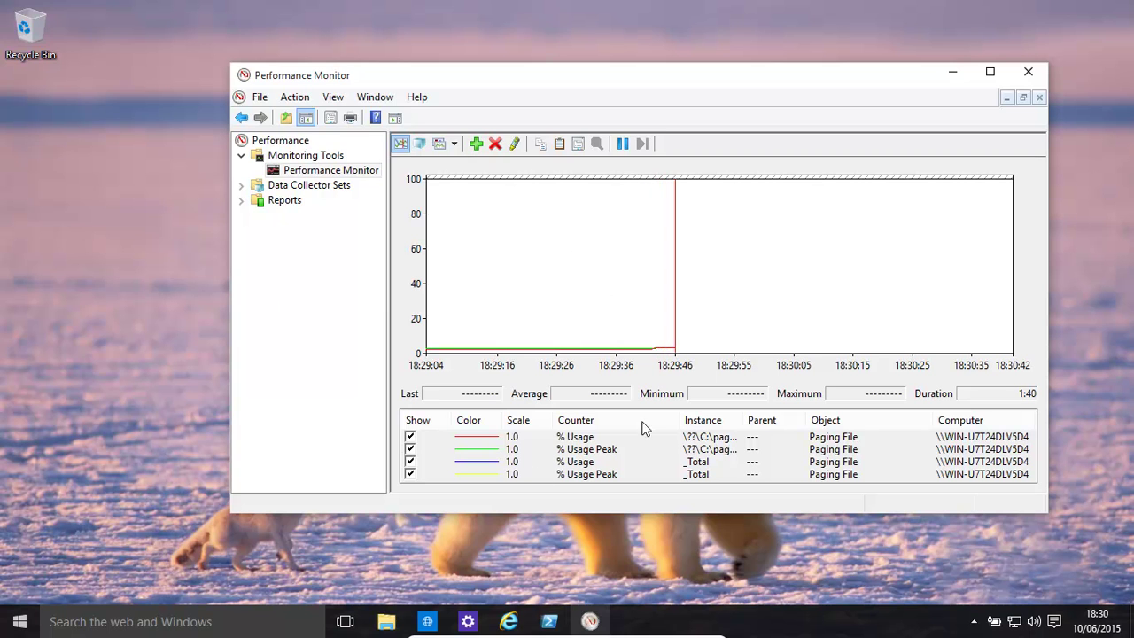
pyautogui.rightClick(575, 291)
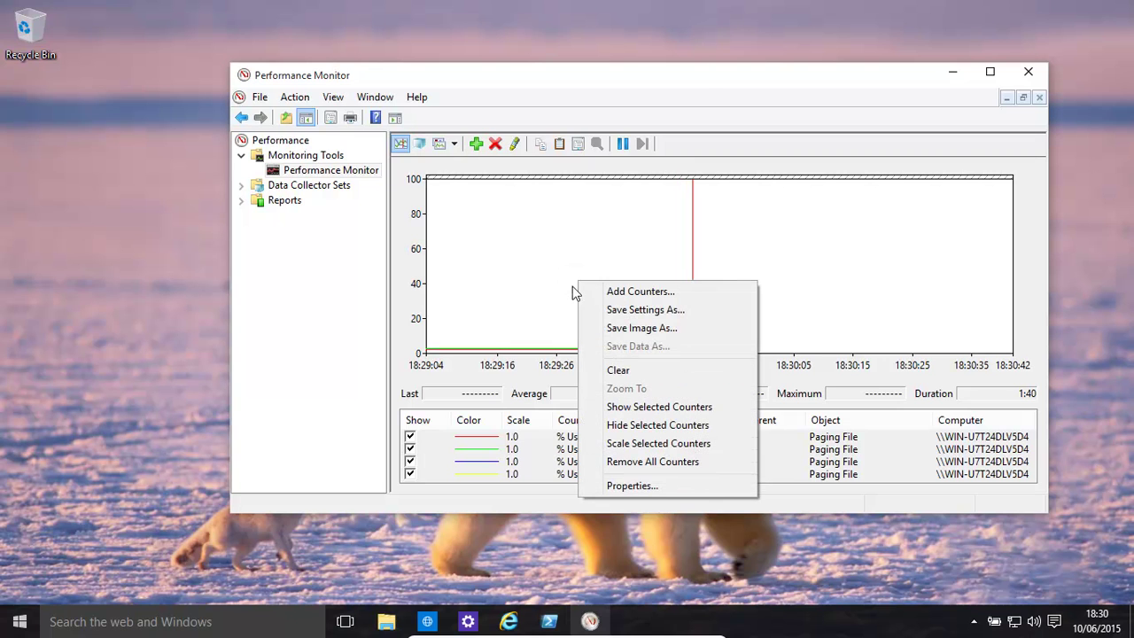
pyautogui.click(624, 487)
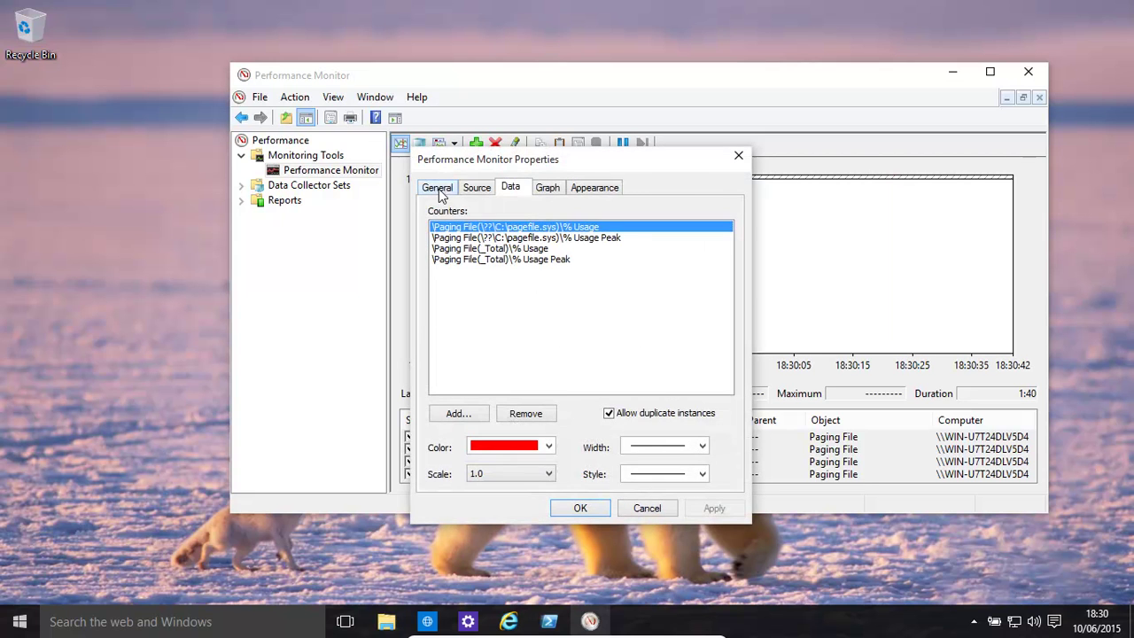
pyautogui.click(440, 190)
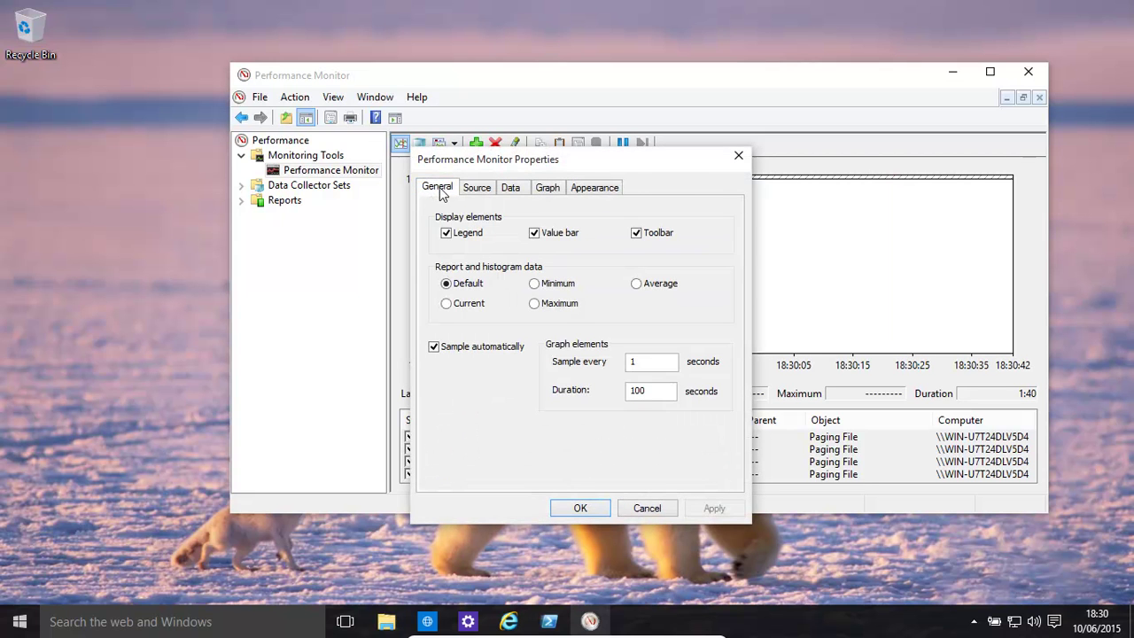
pyautogui.click(647, 364)
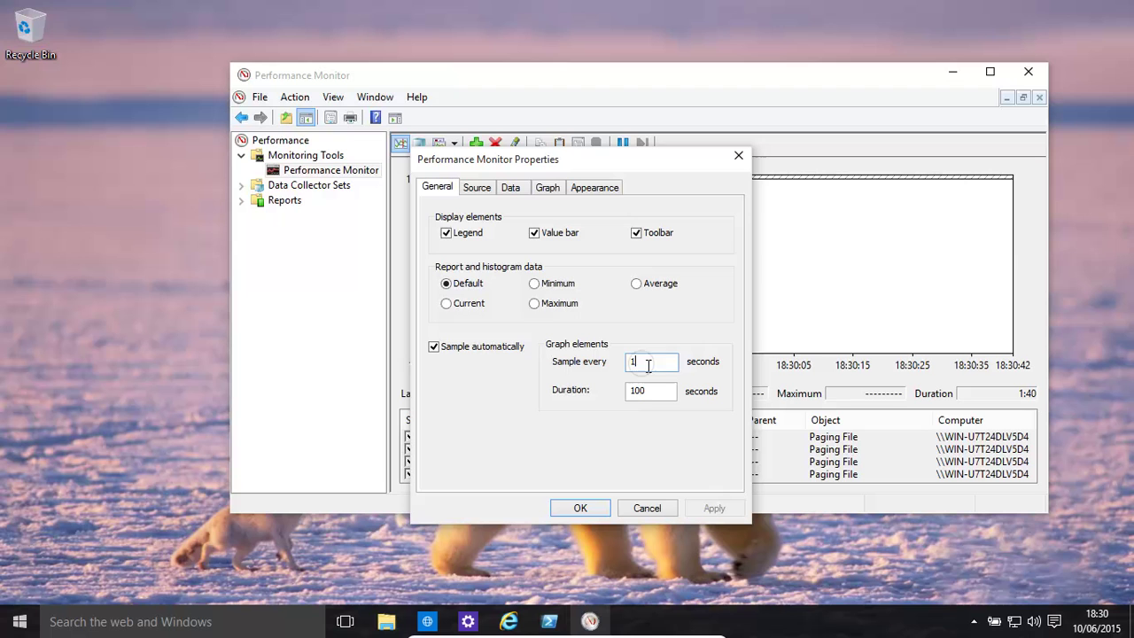
pyautogui.click(647, 508)
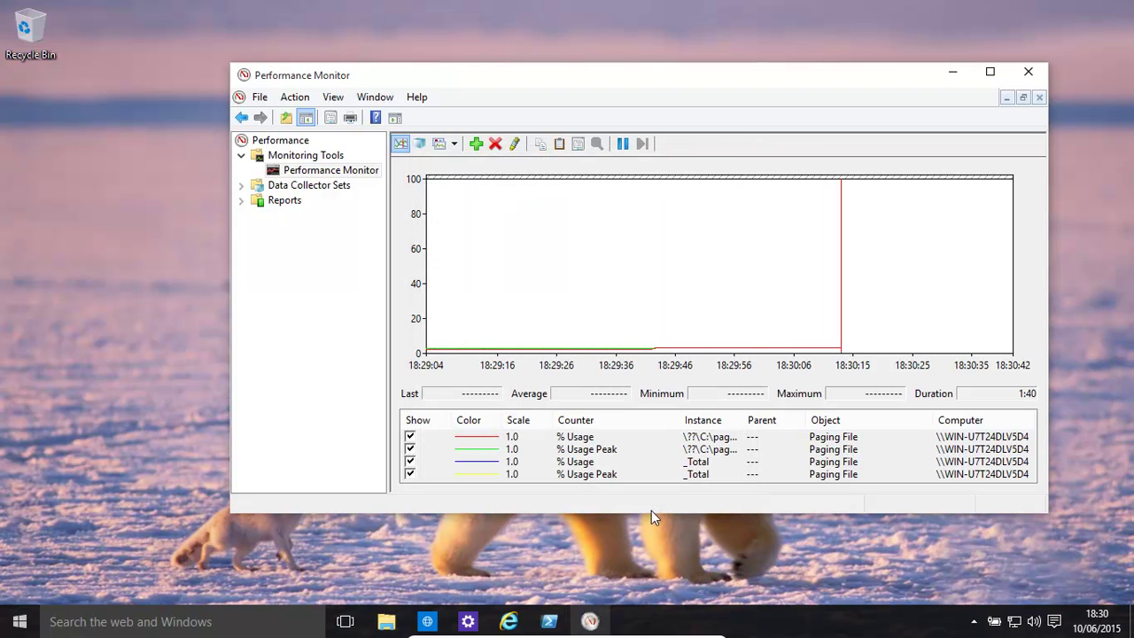
# View the save options for the graph settings, and close them without saving a file.
pyautogui.rightClick(645, 295)
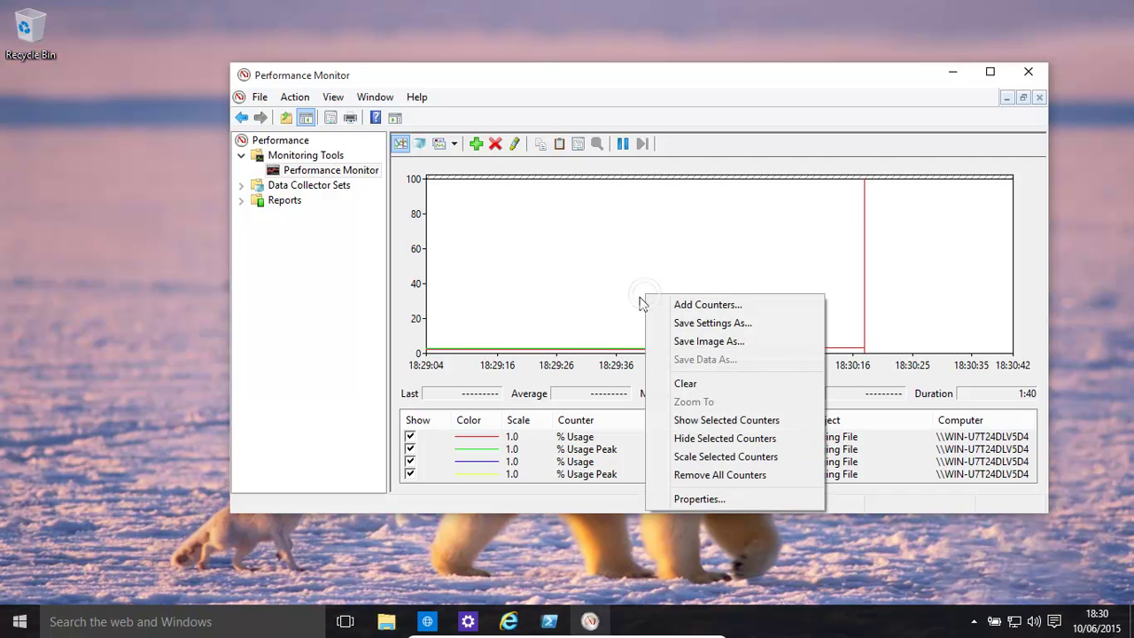
pyautogui.click(705, 326)
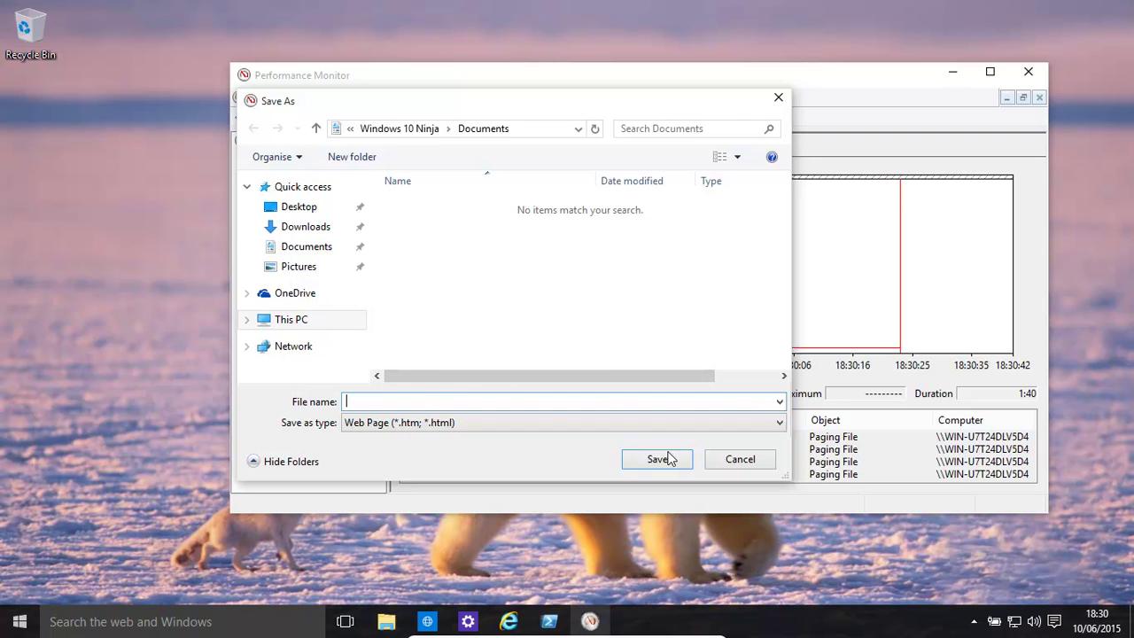
pyautogui.click(741, 460)
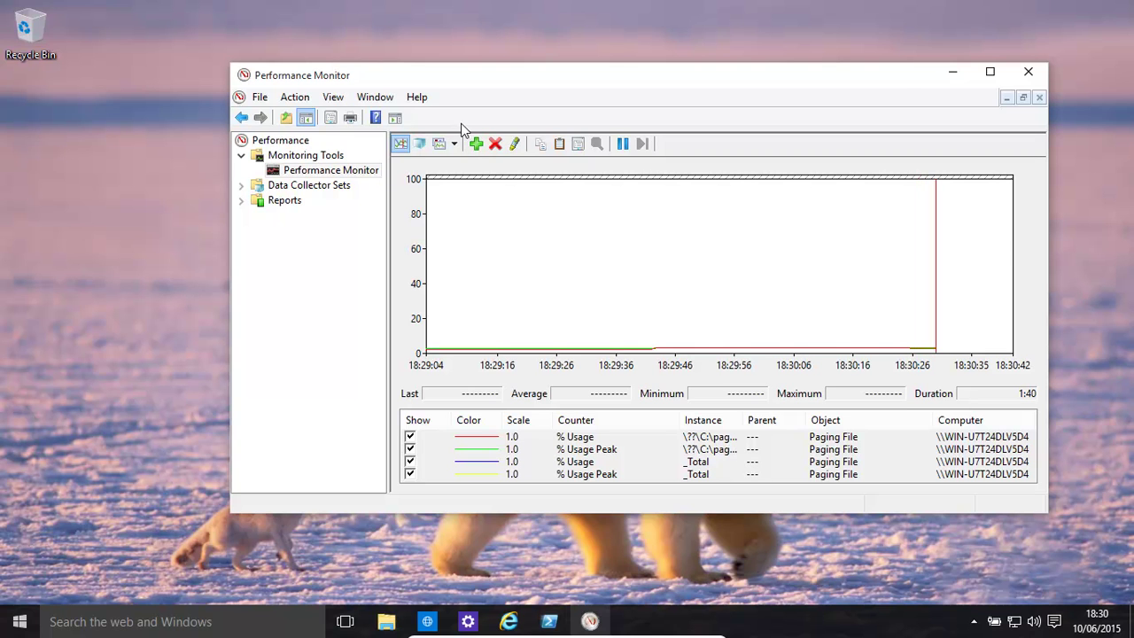
# Browse the local computer's available counters down to the end of the list.
pyautogui.click(476, 144)
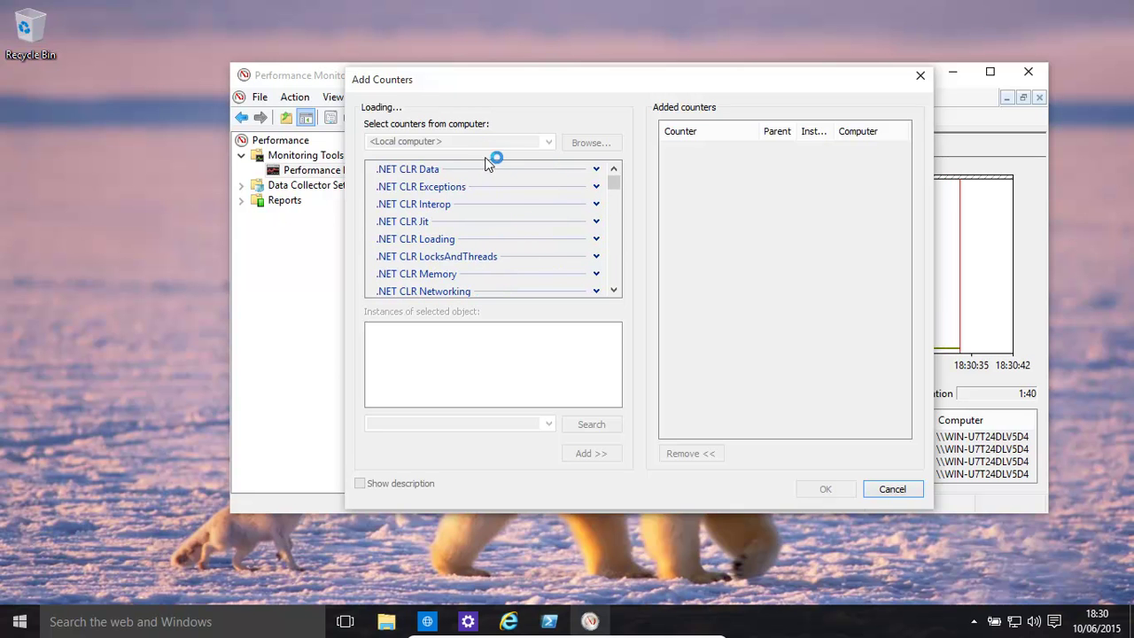
pyautogui.moveTo(612, 244); pyautogui.dragTo(568, 314)
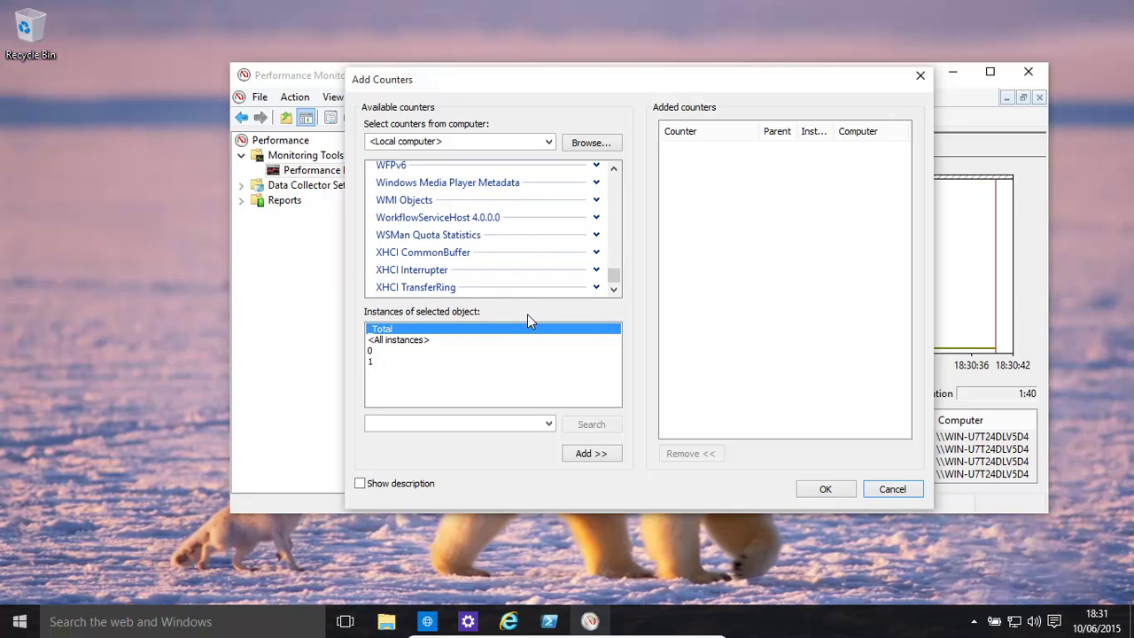